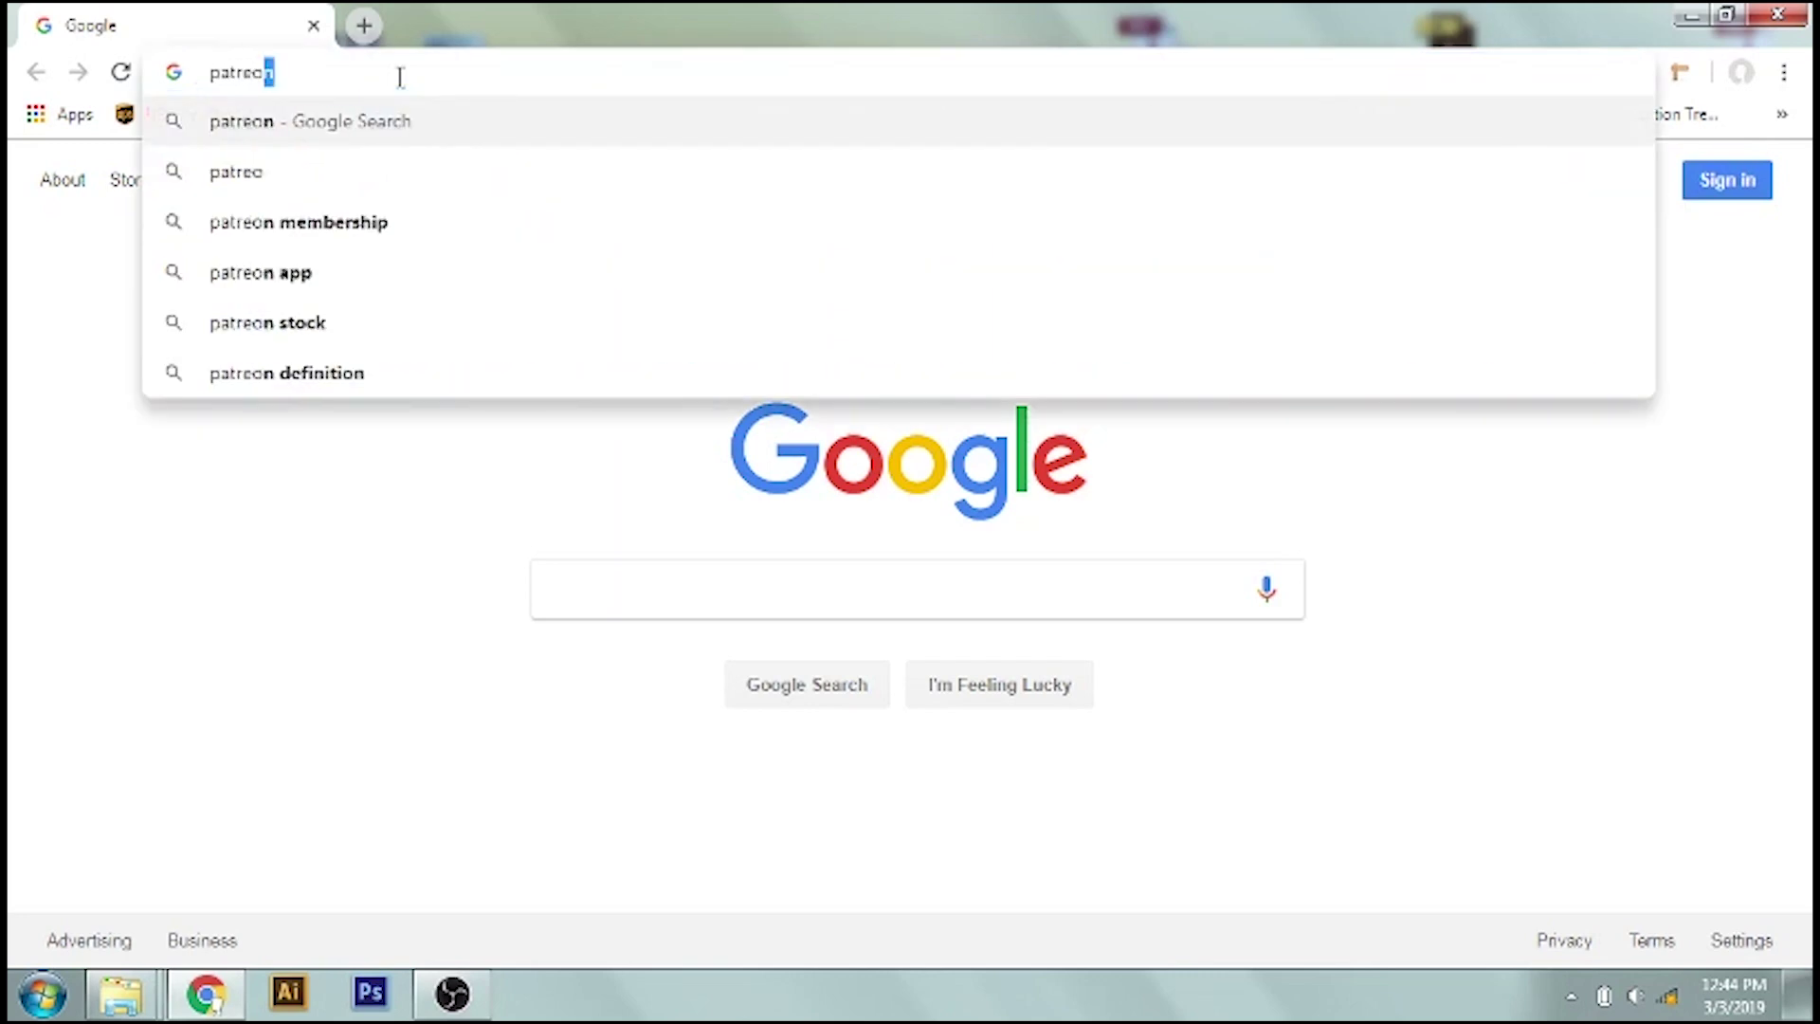
Load Patreon and download Swirly Shamrock-01.zip from the FREE Swirly Shamrock SVG post
key(Return)
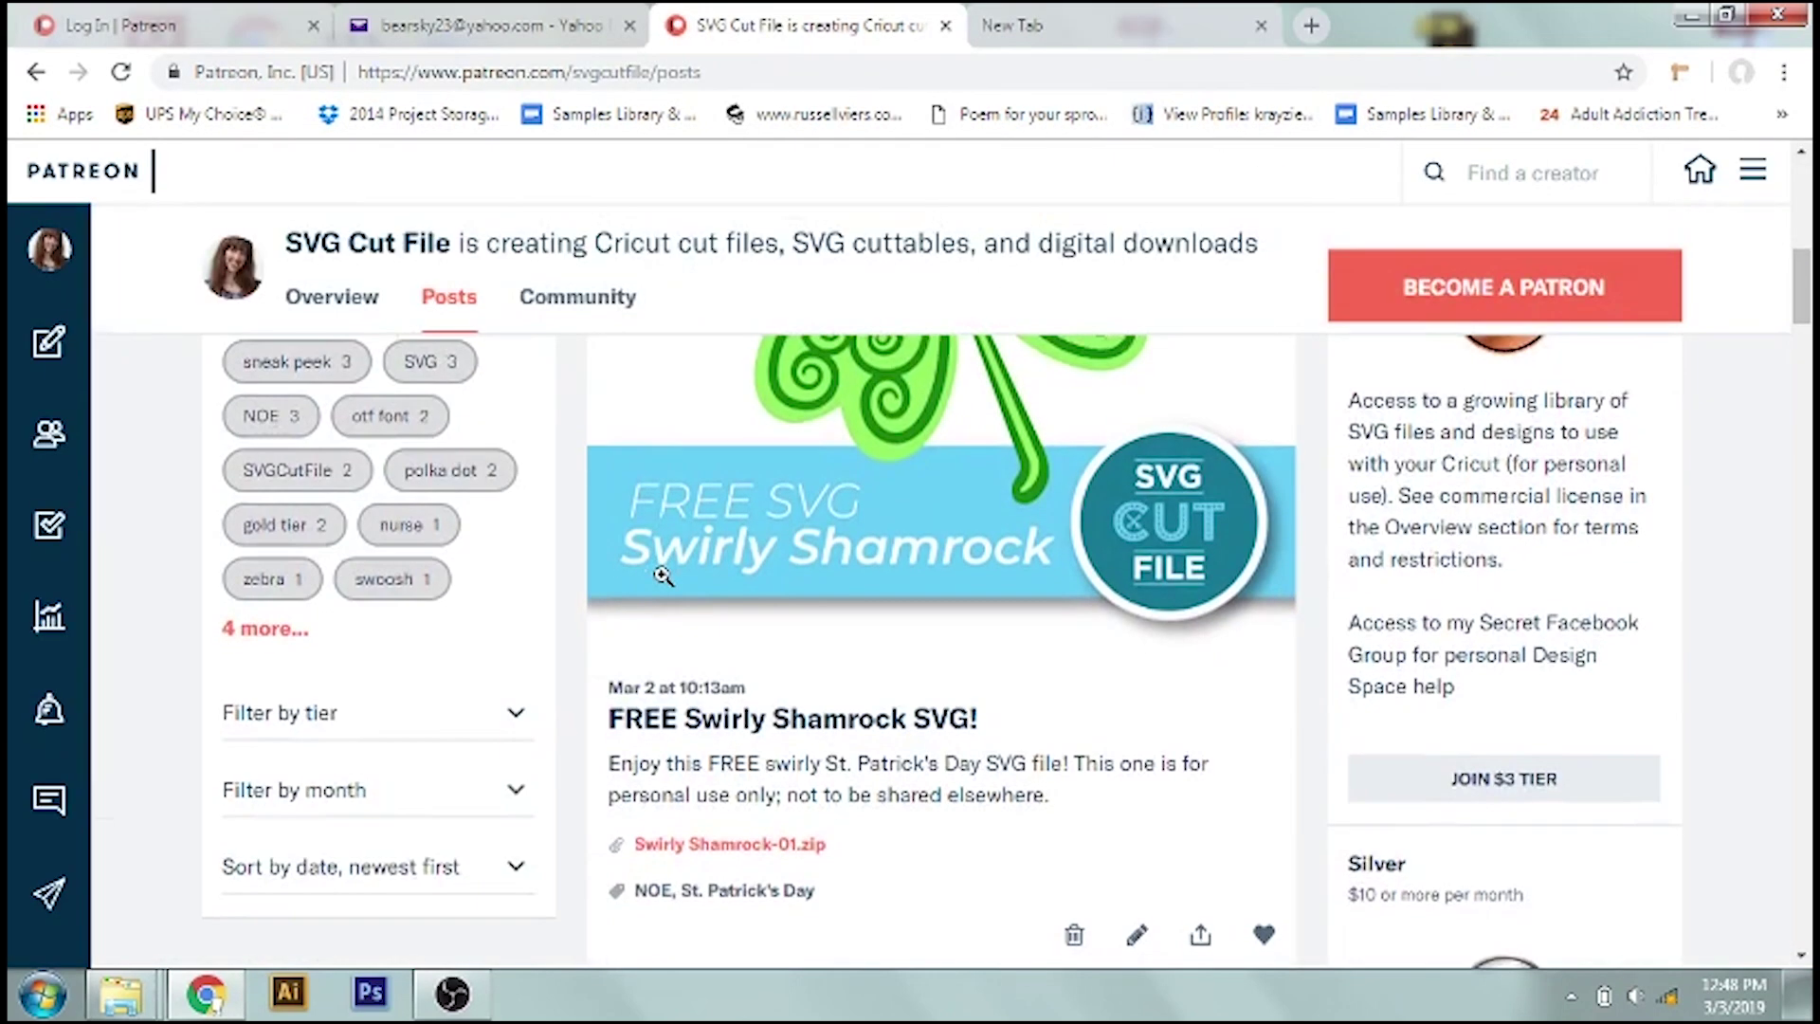
scroll(663, 576, down, 1)
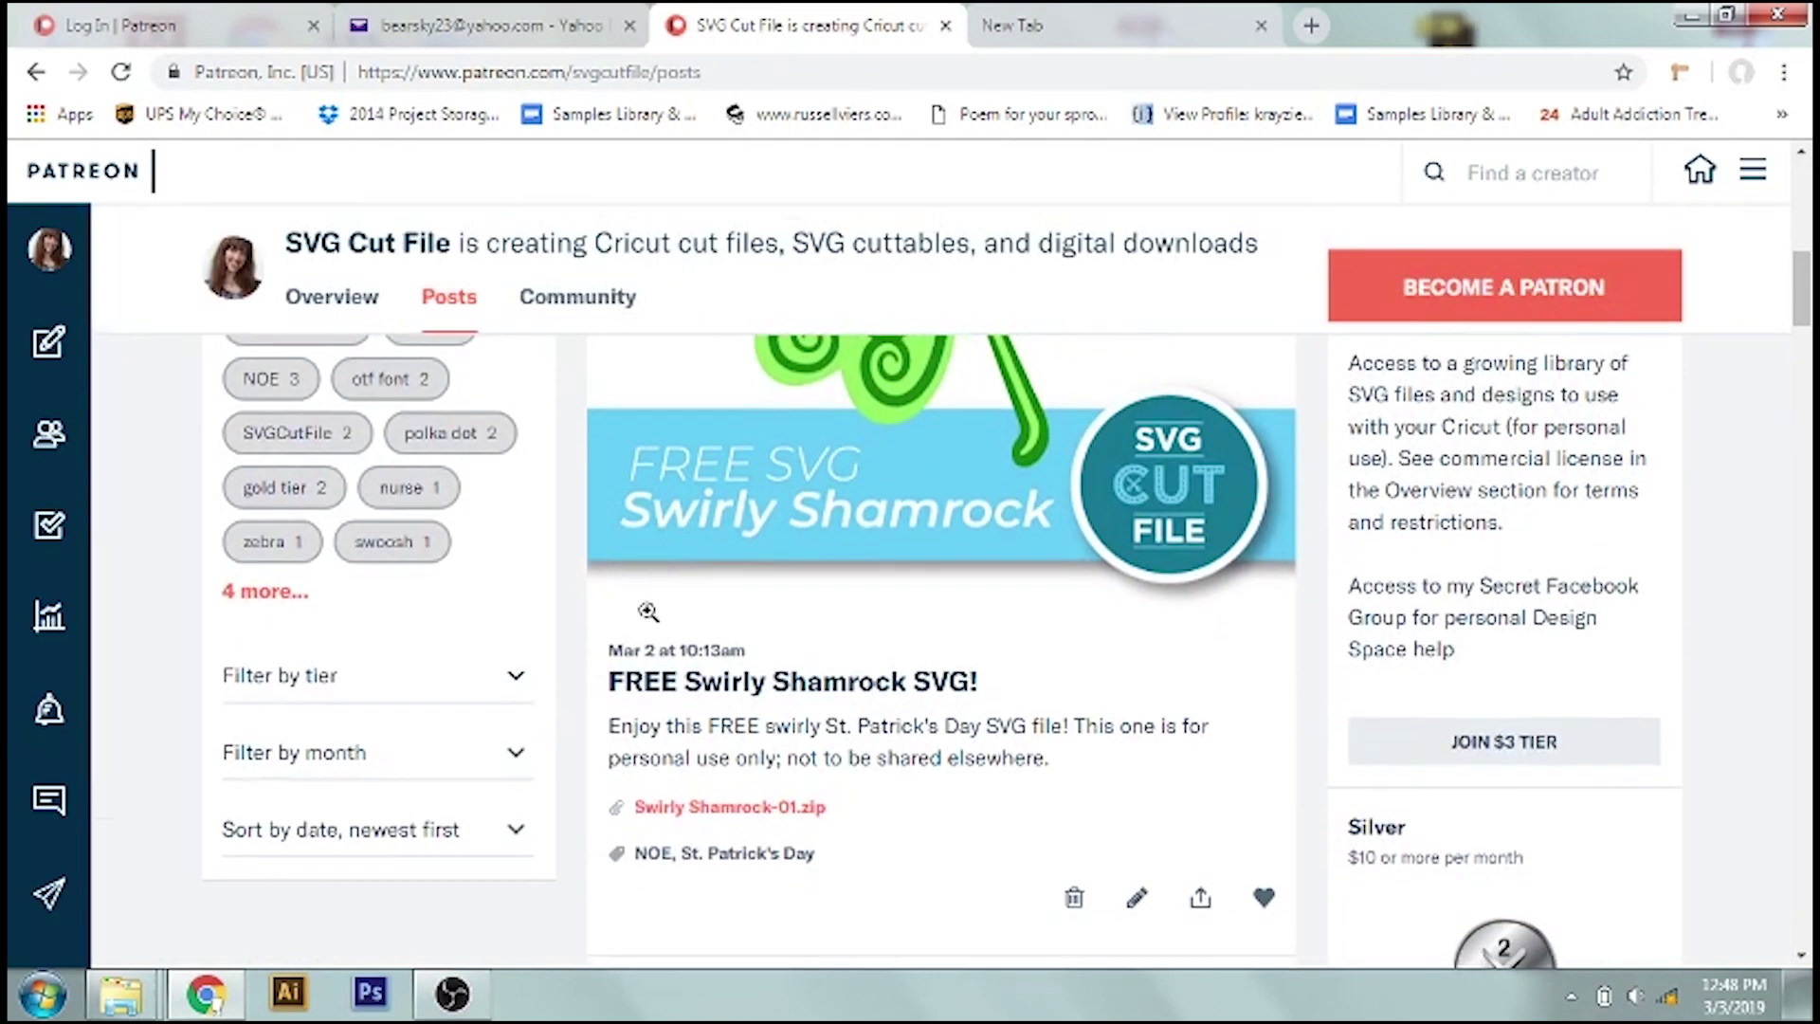
click(736, 809)
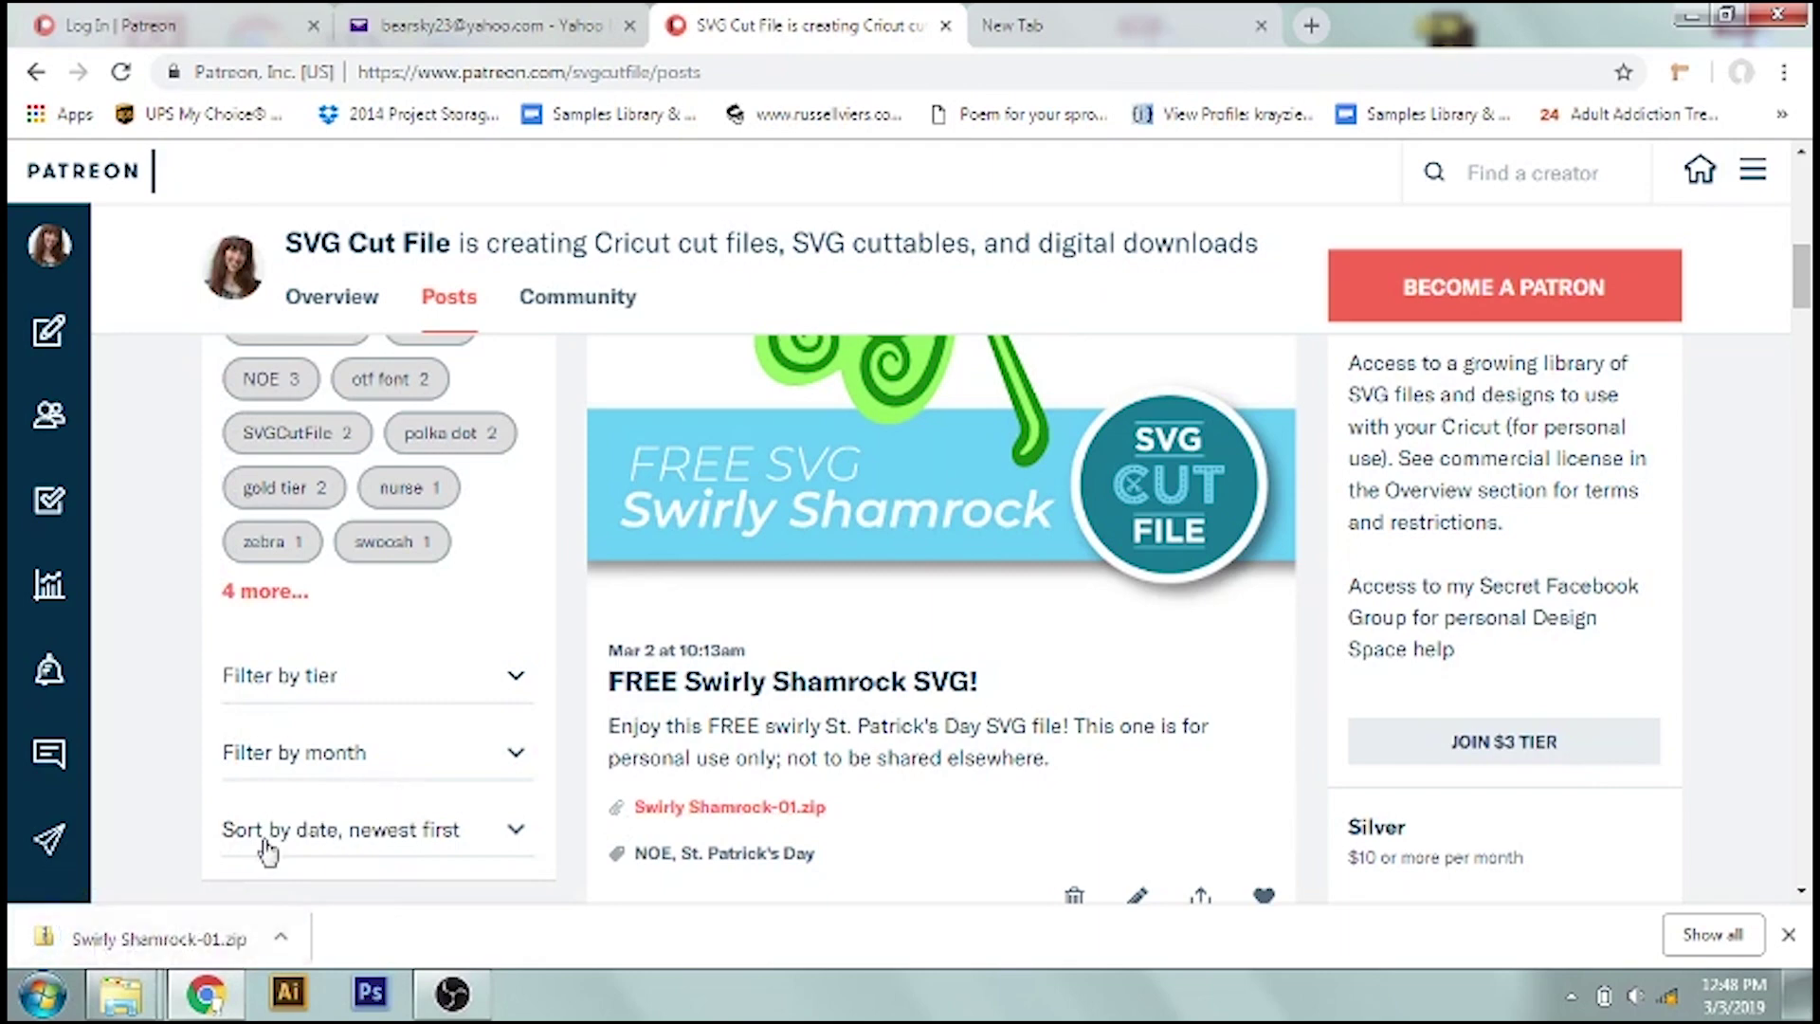
click(113, 942)
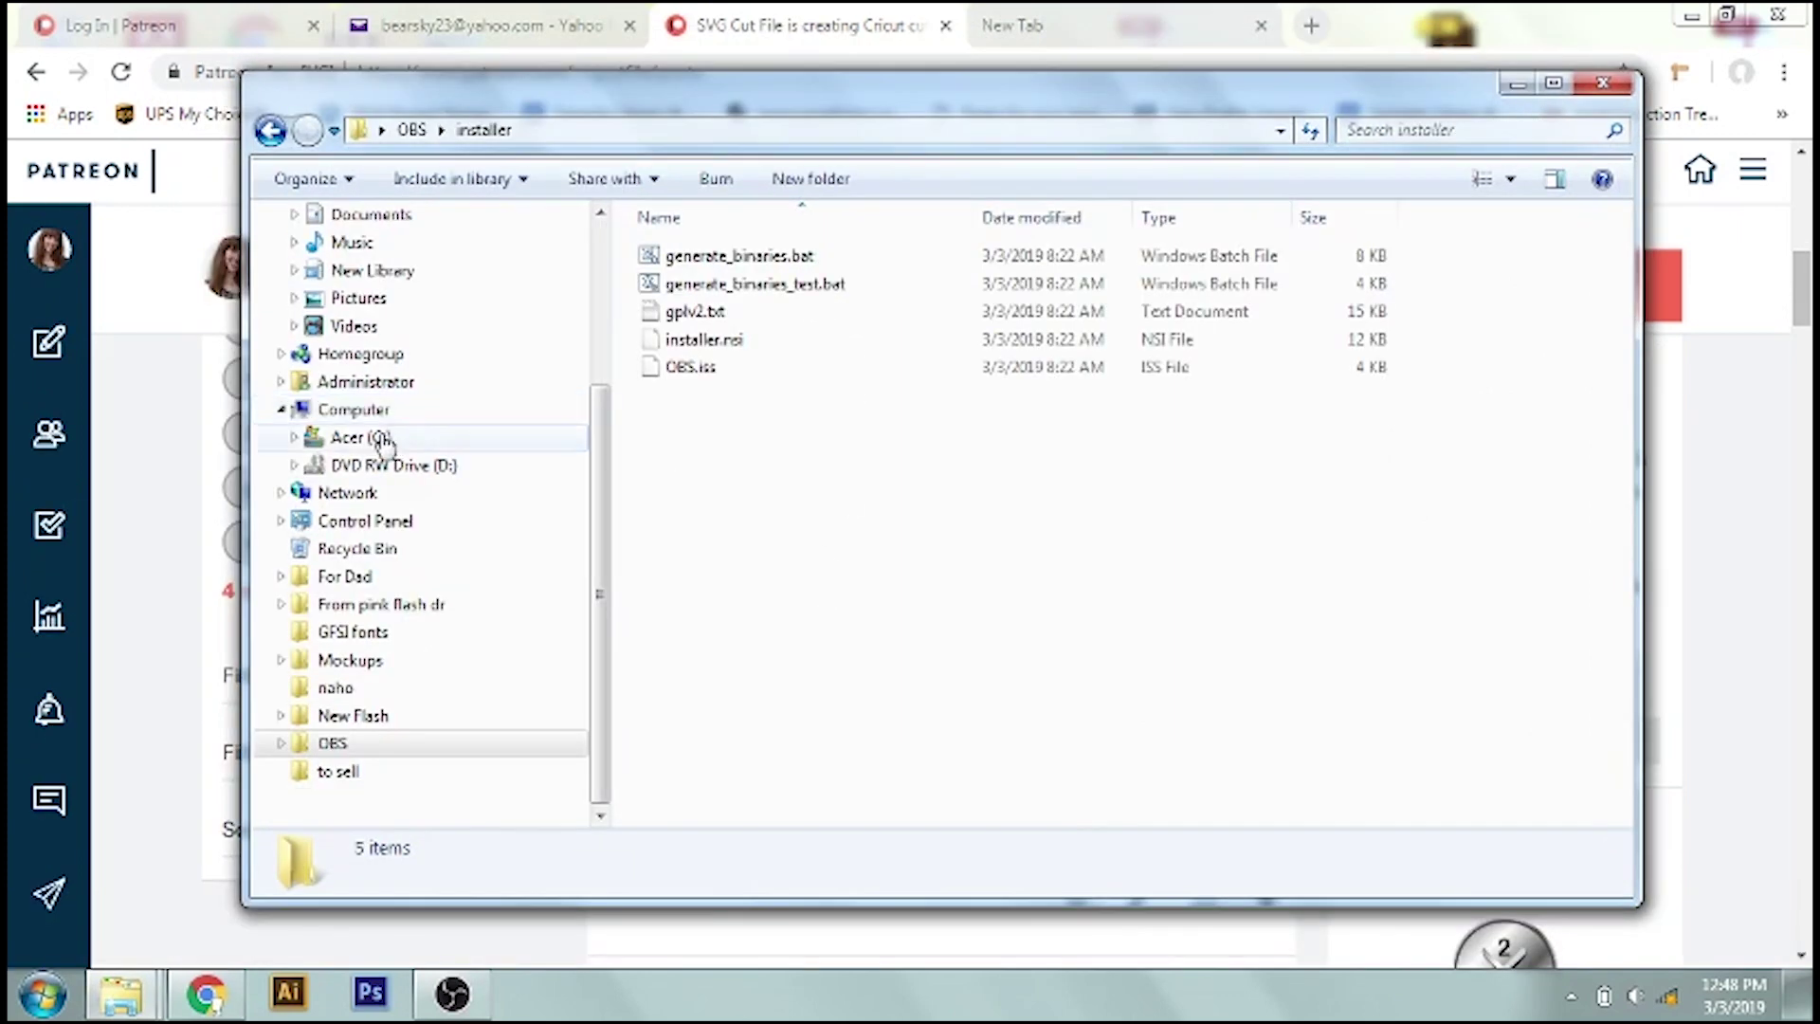
Browse to C: > Users > Administrator > Downloads and sort the files by date
click(357, 443)
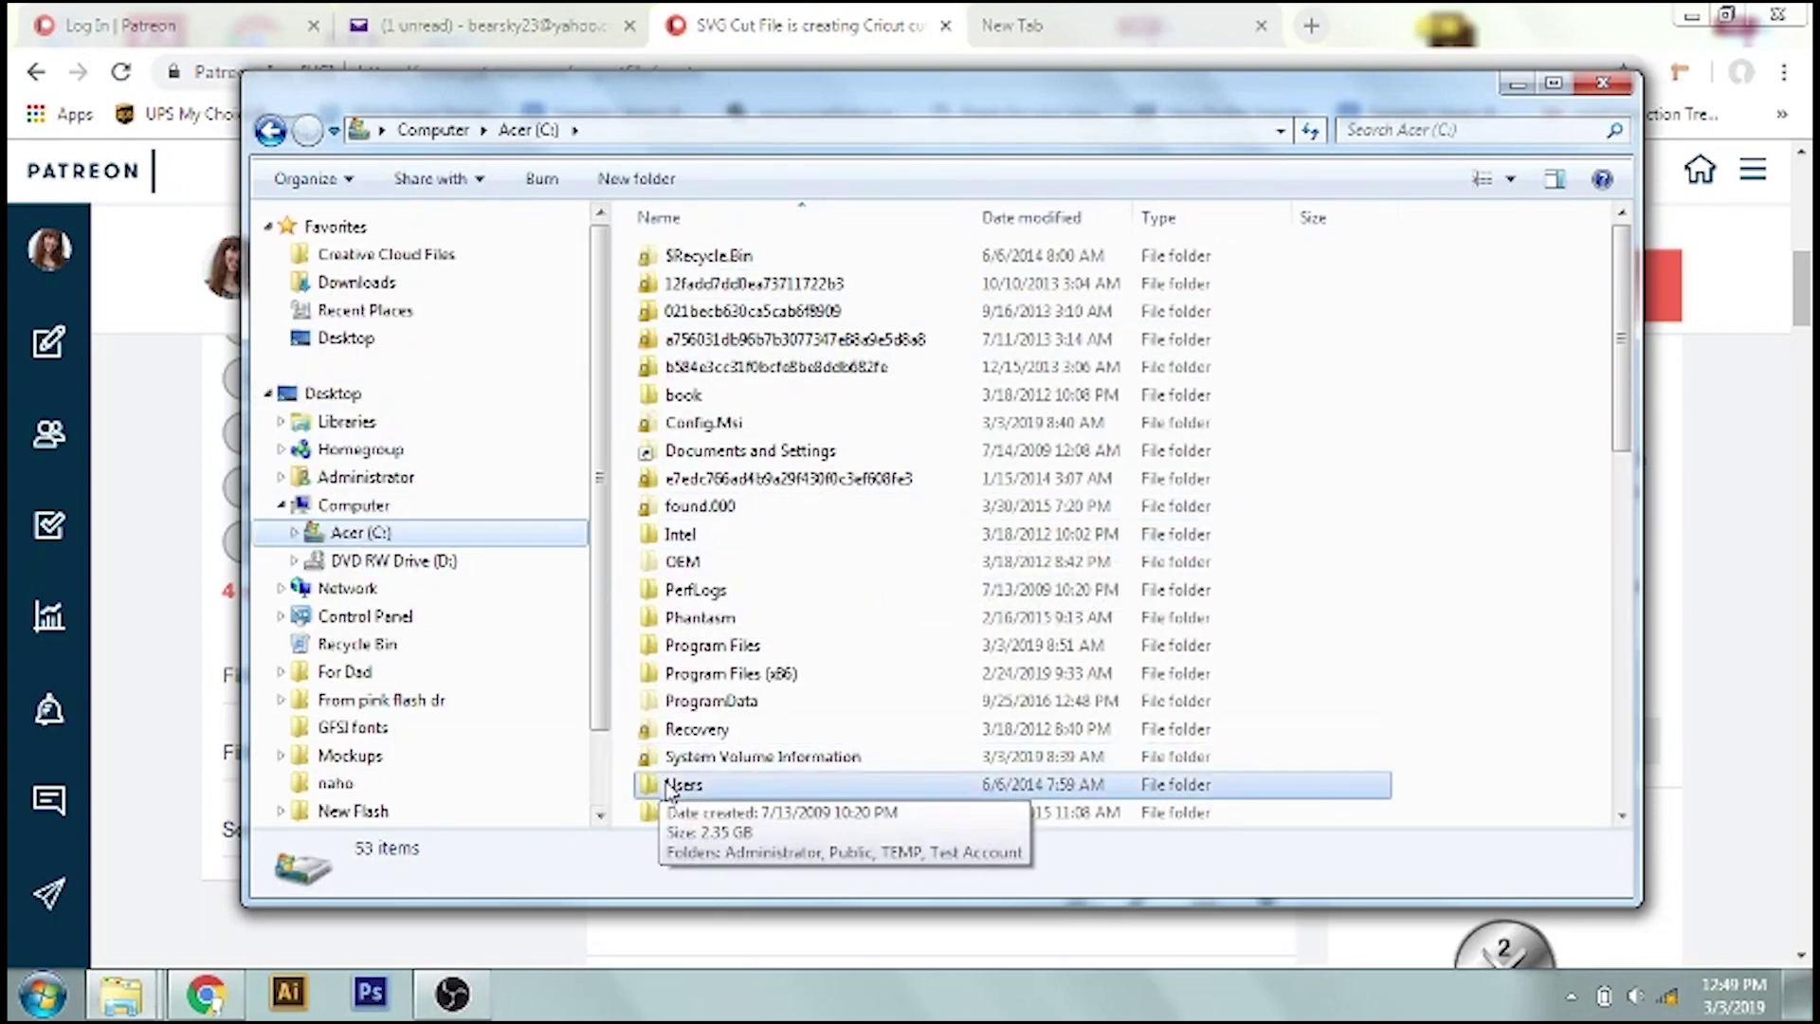
double_click(669, 785)
double_click(736, 258)
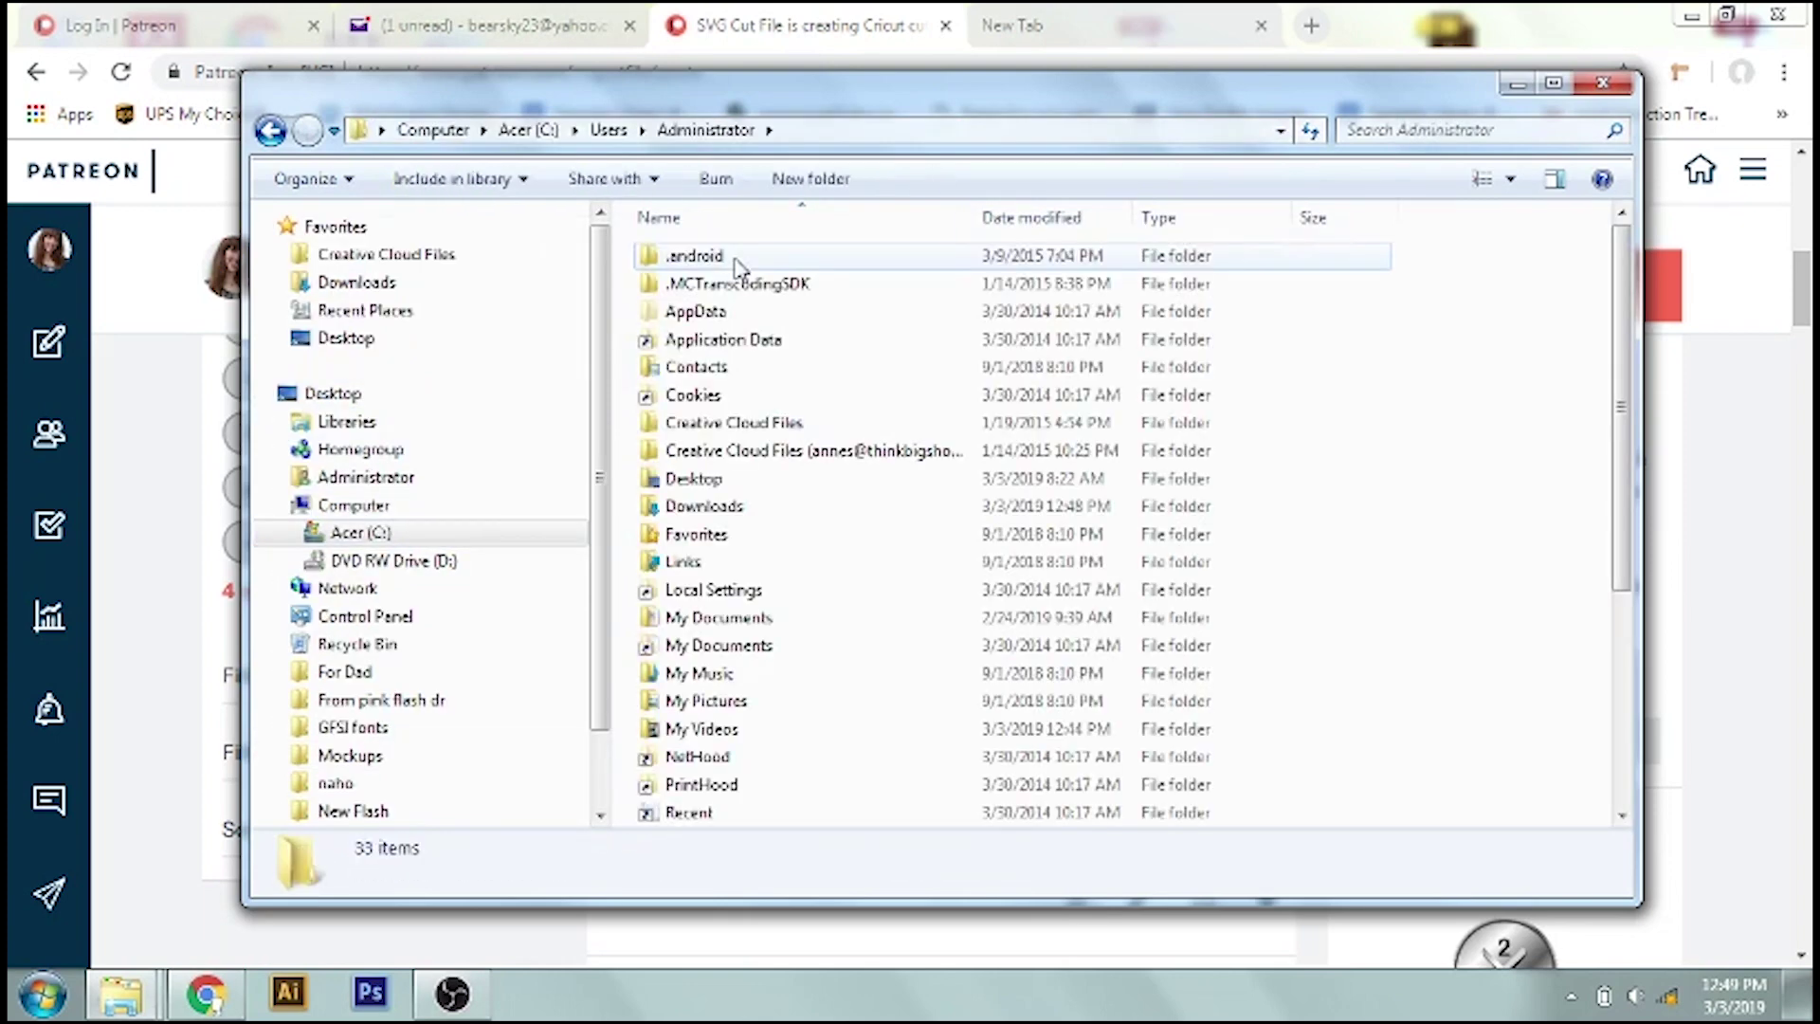
double_click(726, 507)
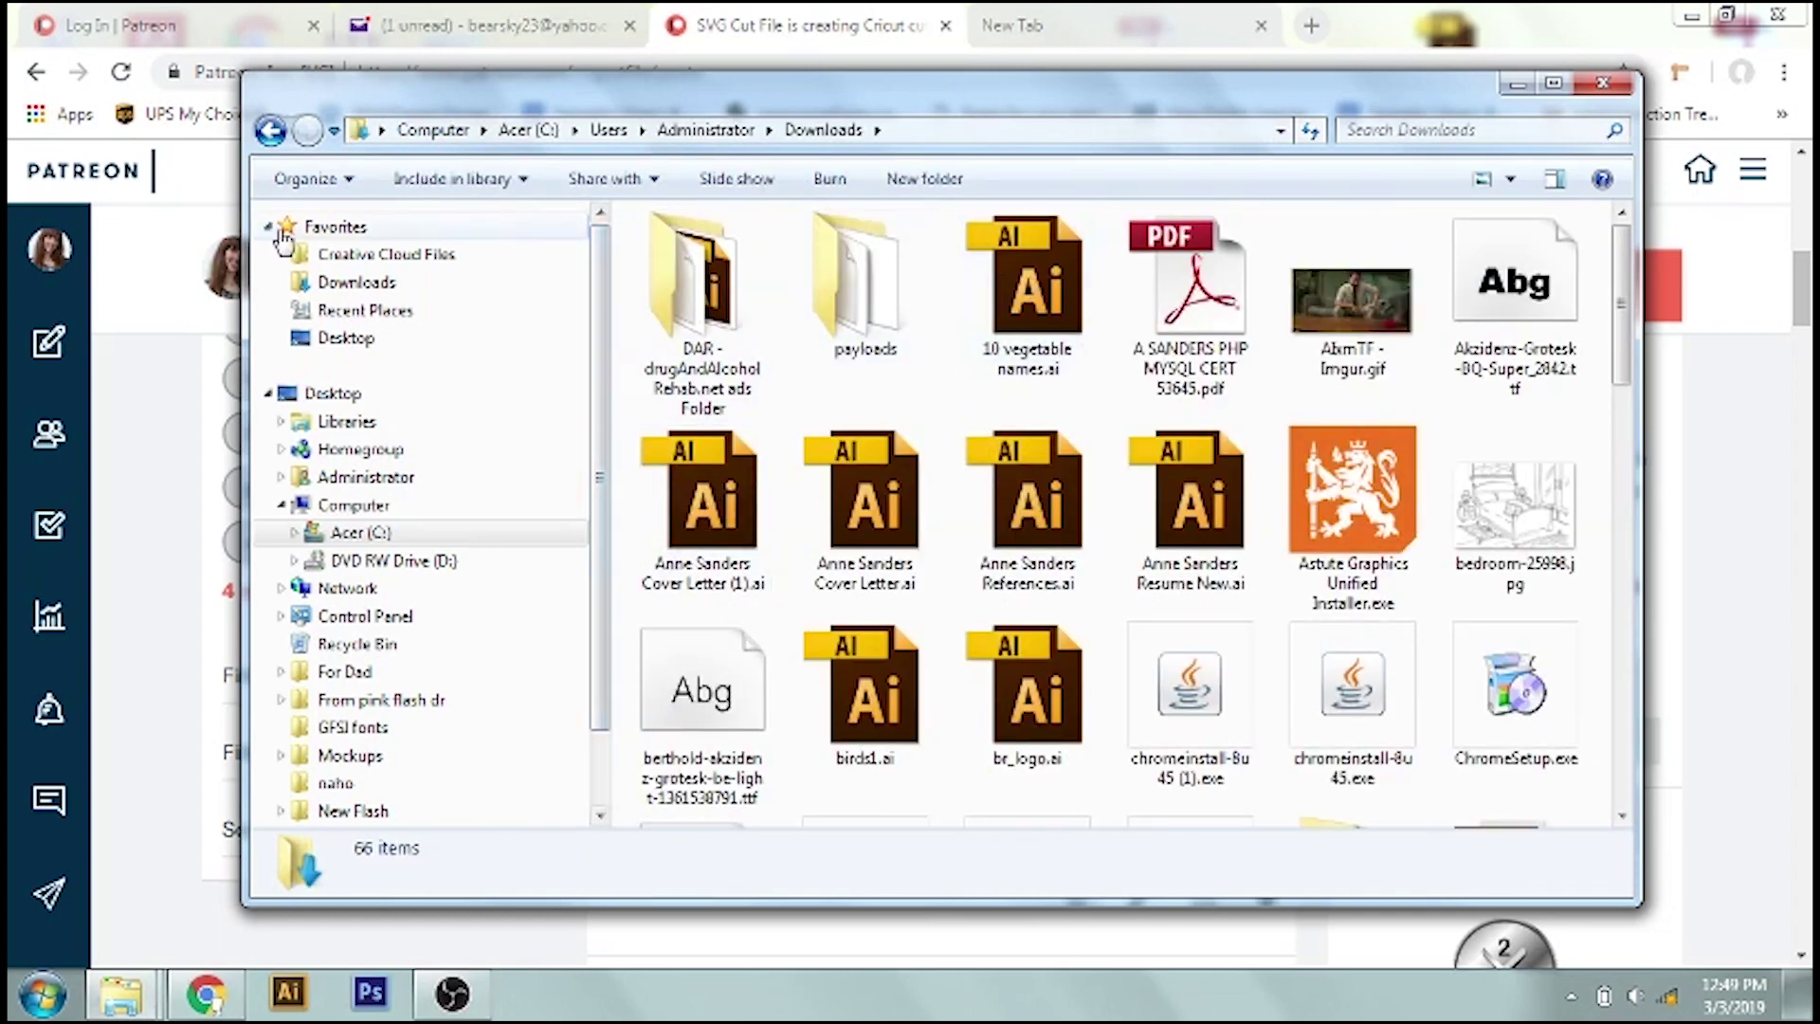
click(330, 285)
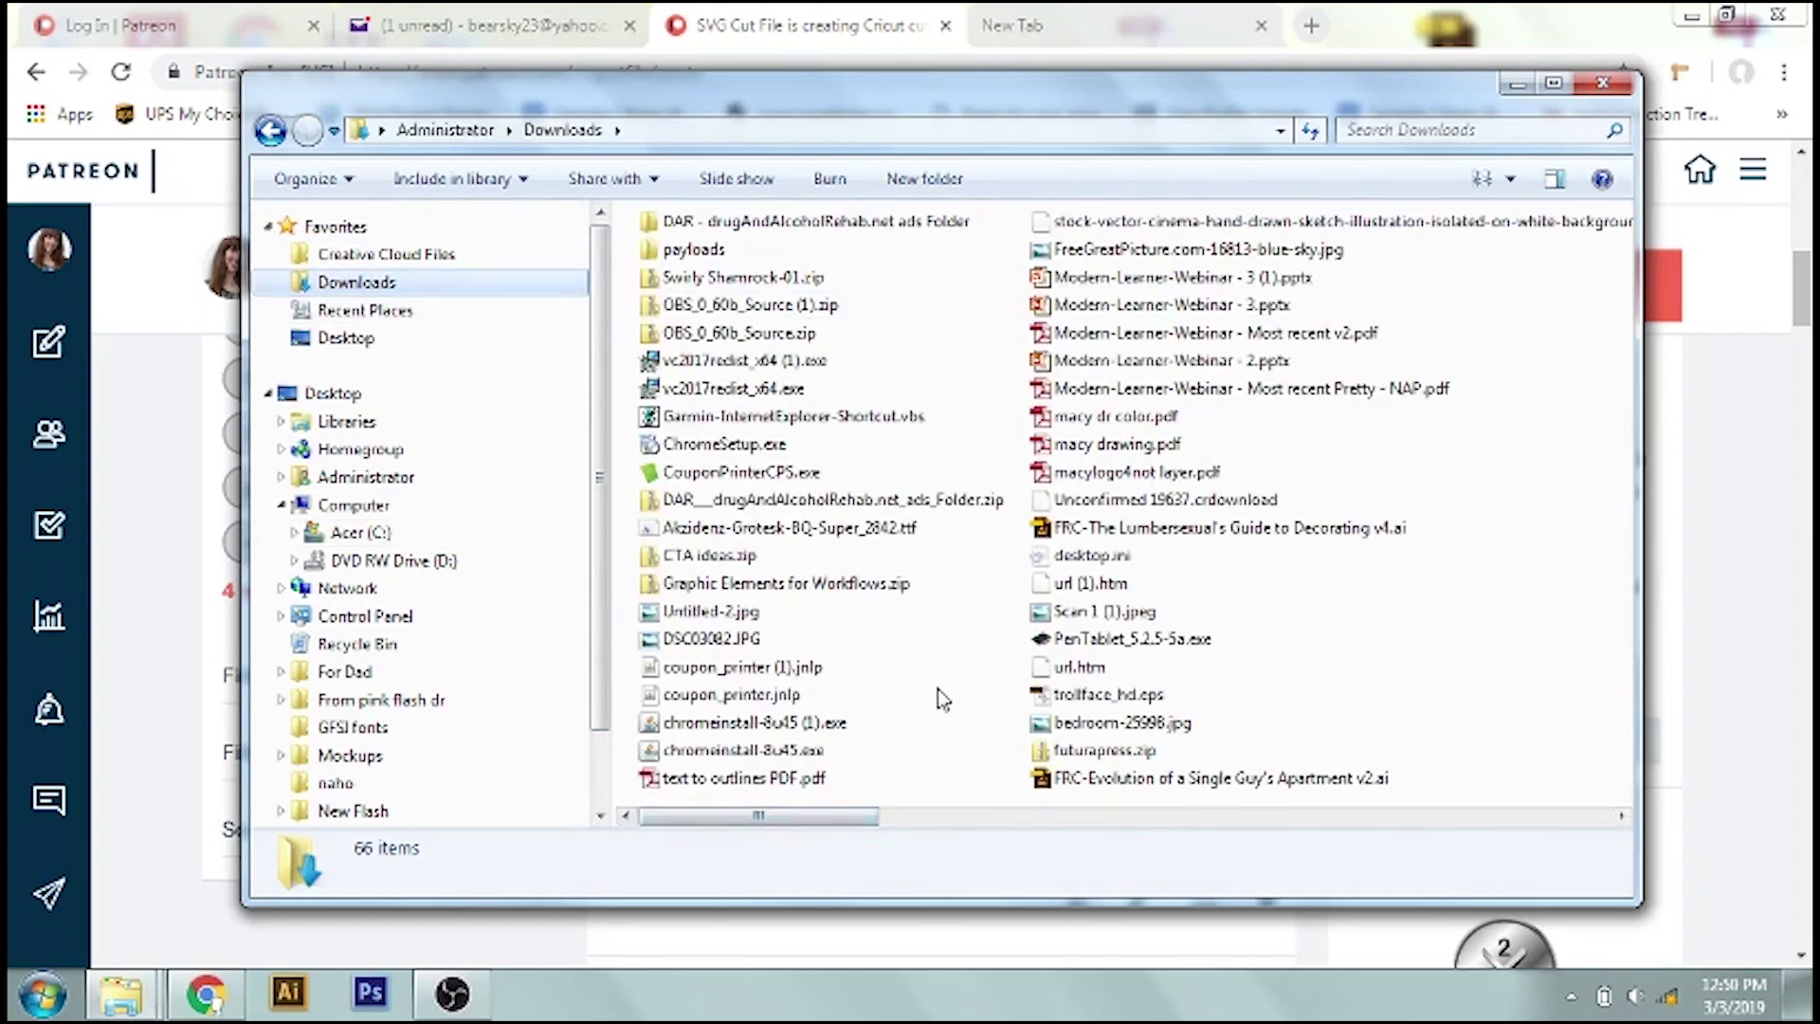
right_click(936, 688)
mouse_move(805, 387)
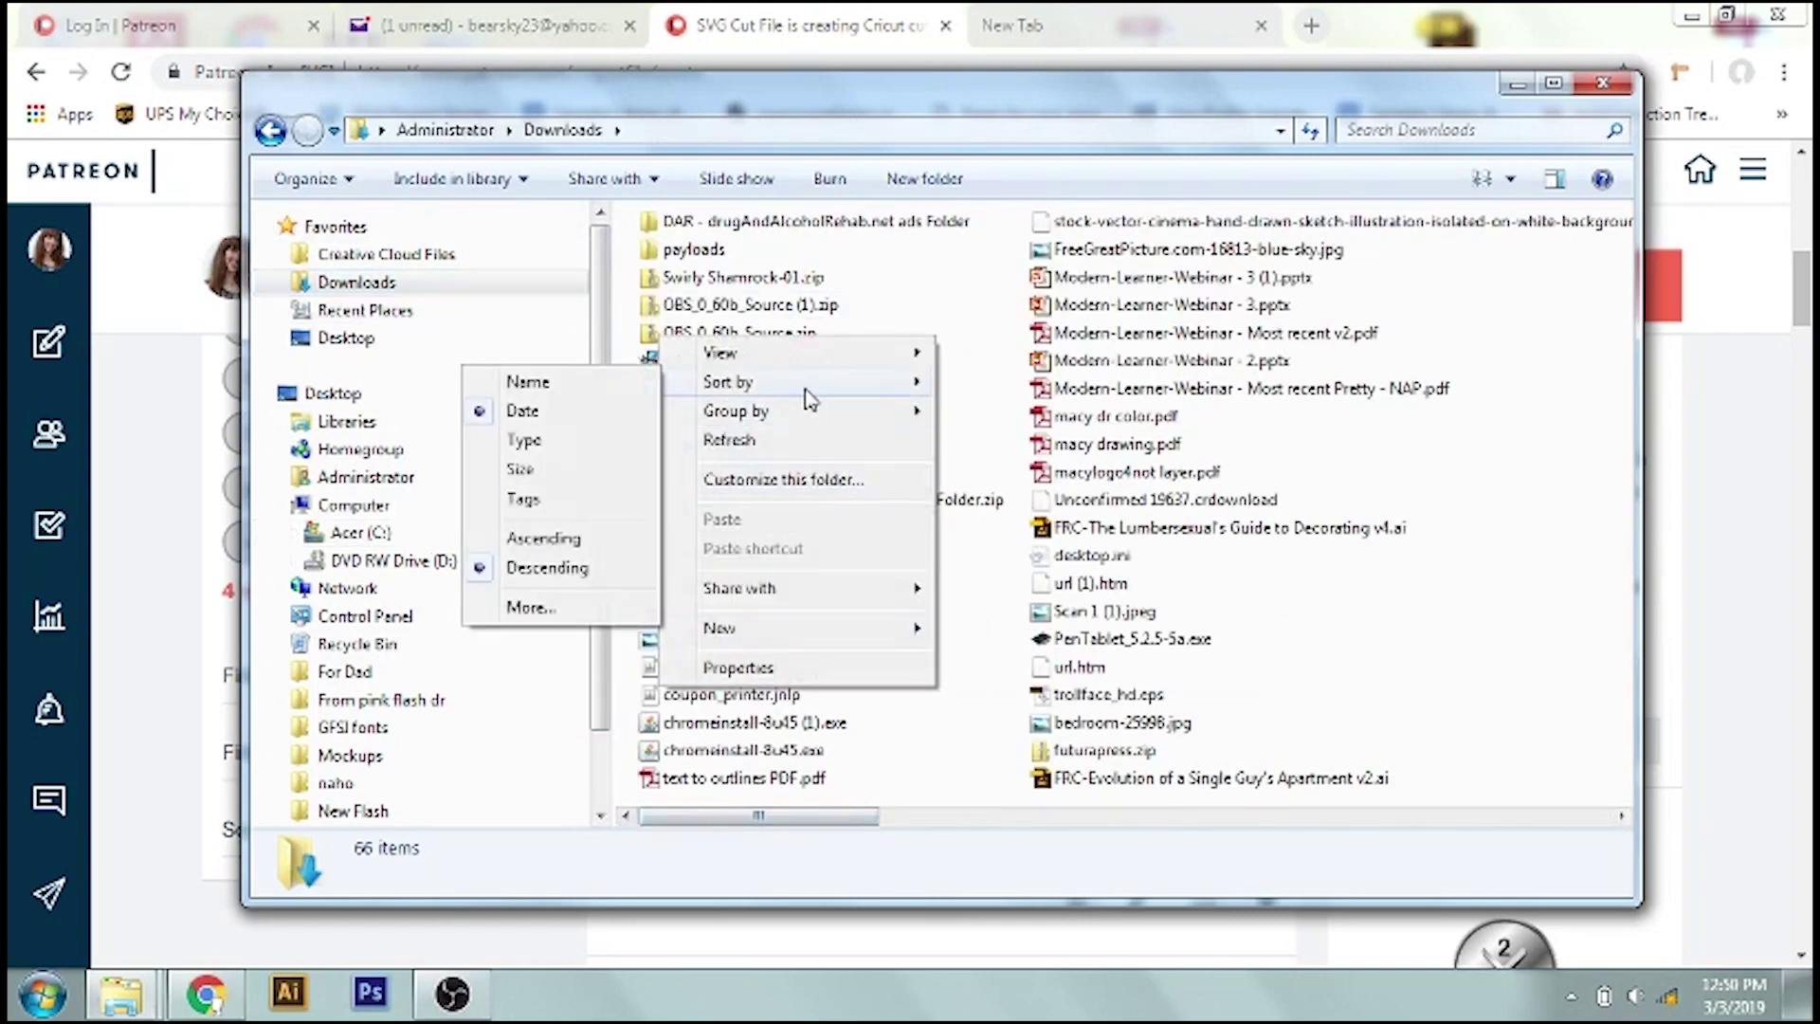
click(547, 417)
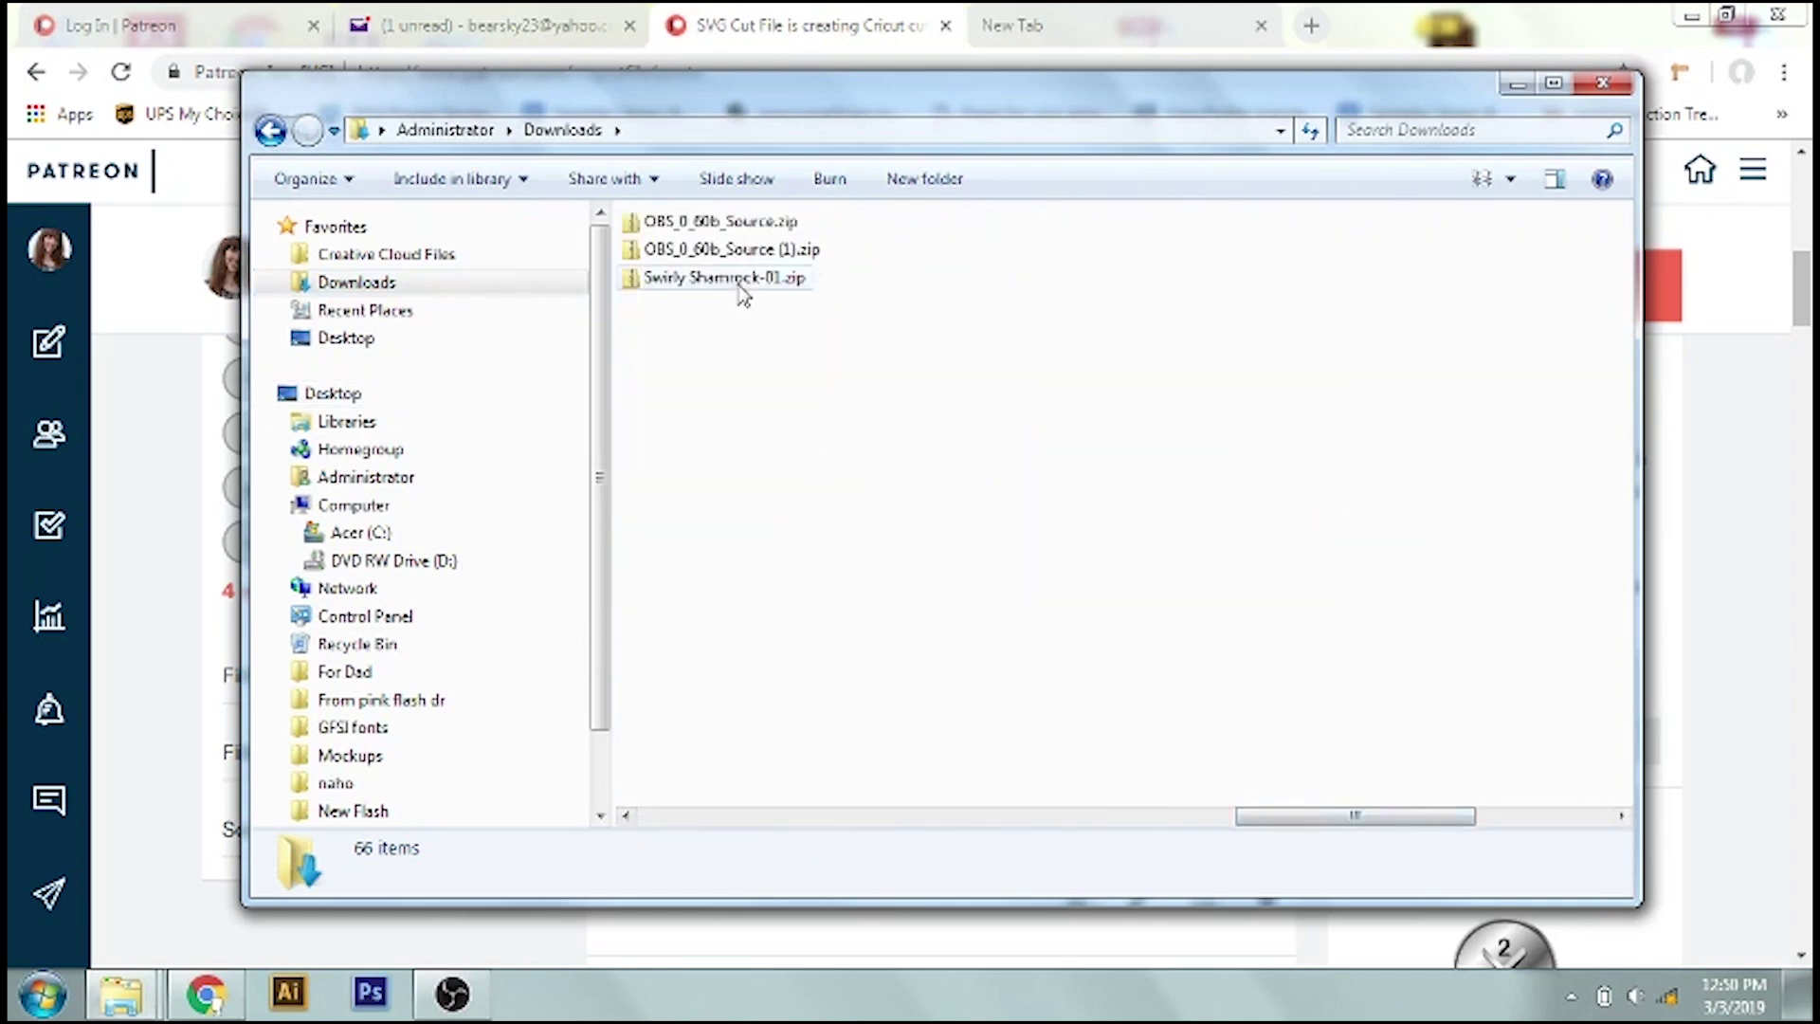
Open Swirly Shamrock-01.zip and copy Swirly Shamrock-01.svg to the Desktop
double_click(724, 277)
click(742, 294)
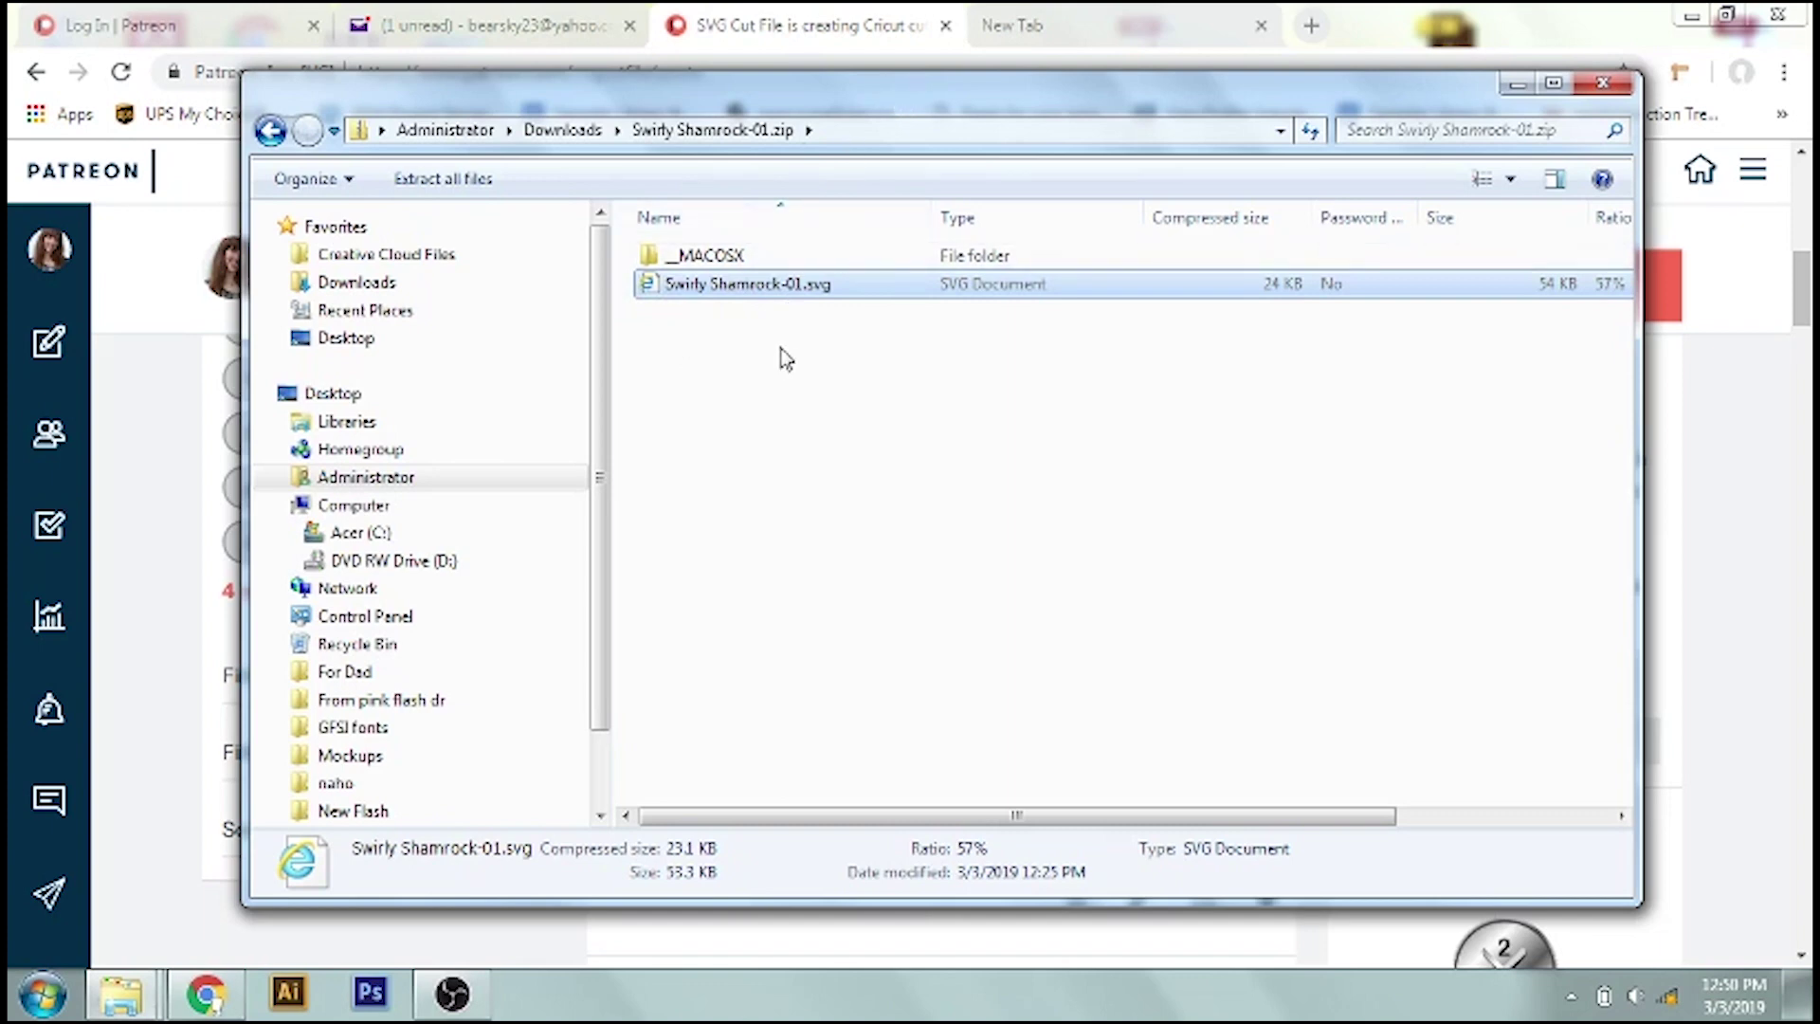
click(356, 343)
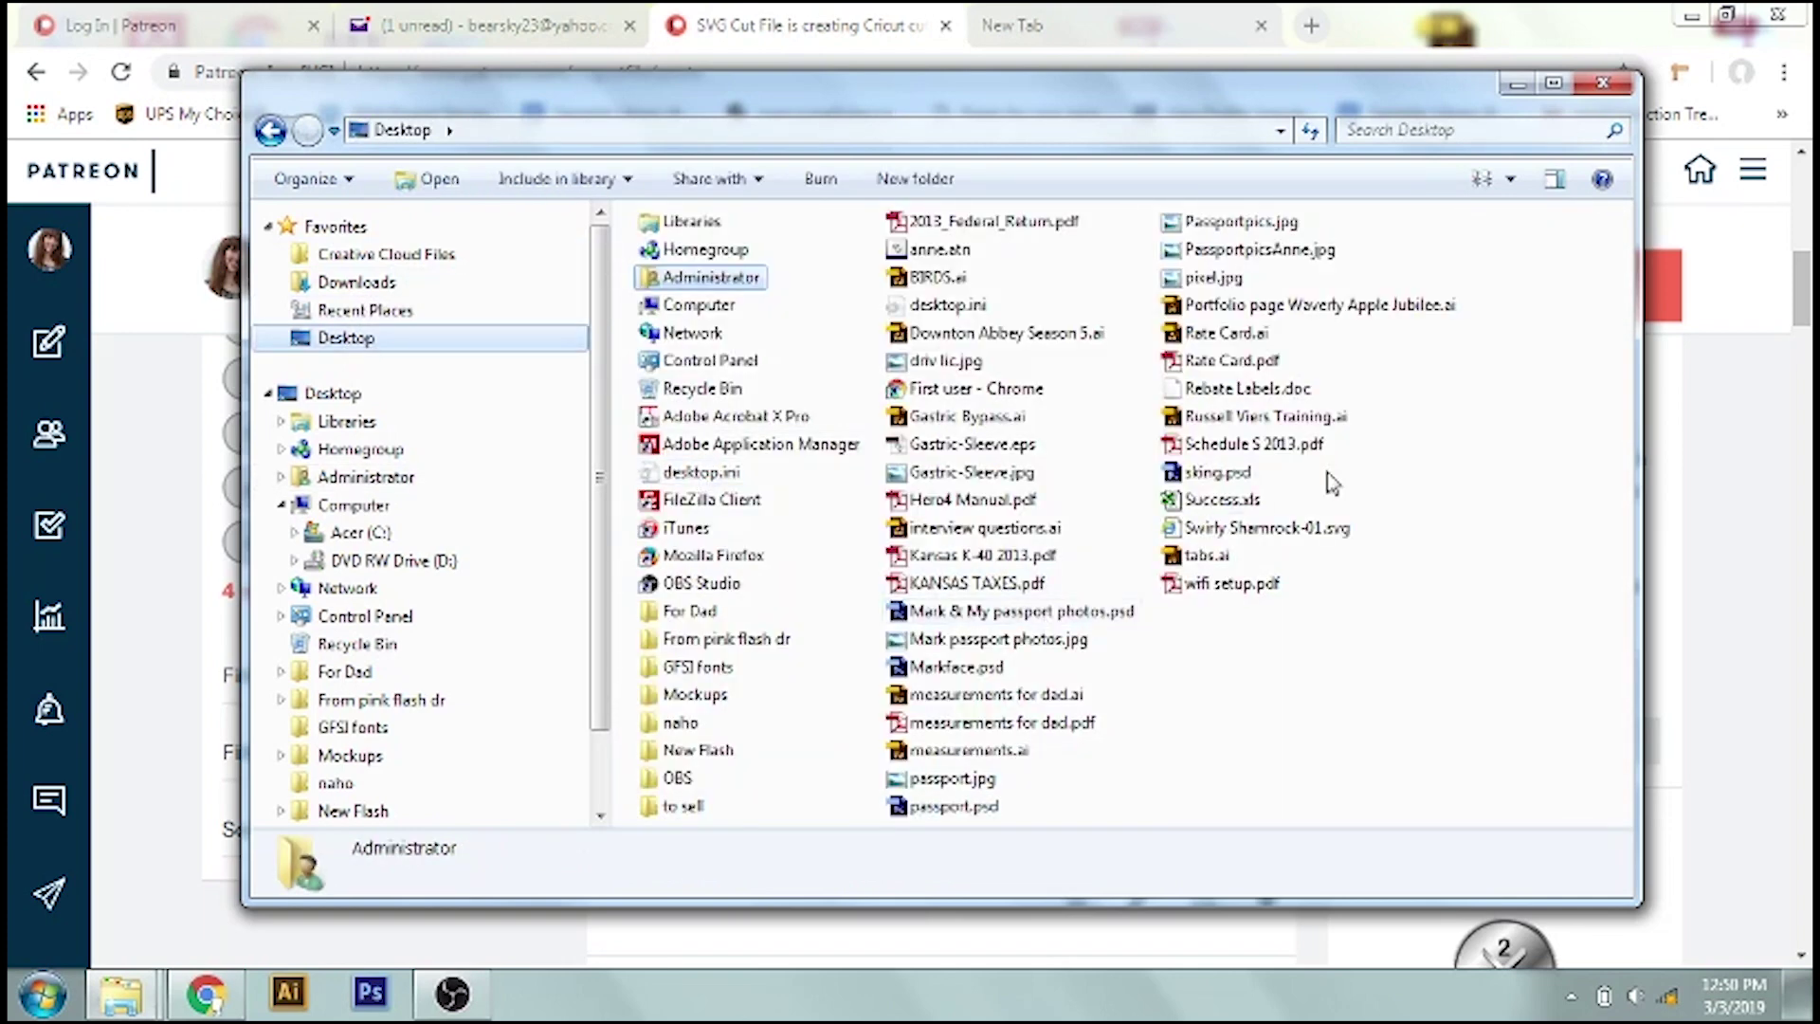
click(1268, 528)
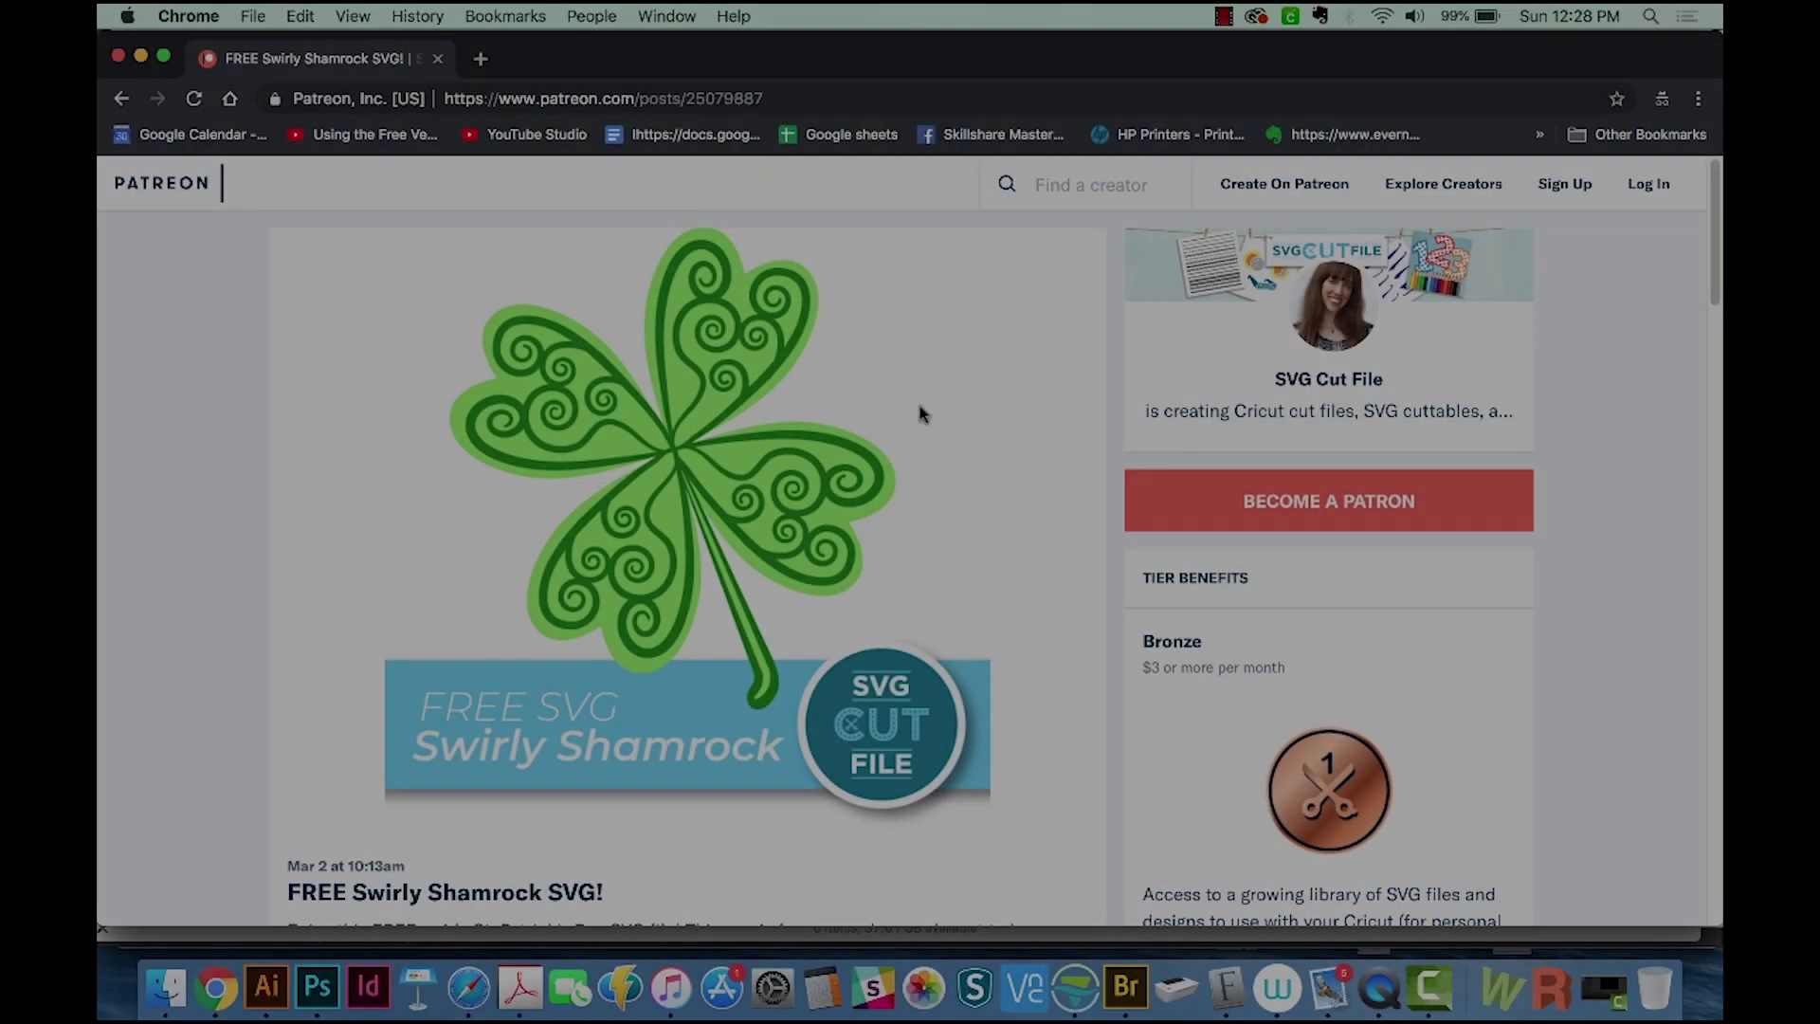
Download Swirly Shamrock-01.zip again from the post and show it in Finder
scroll(702, 651, down, 5)
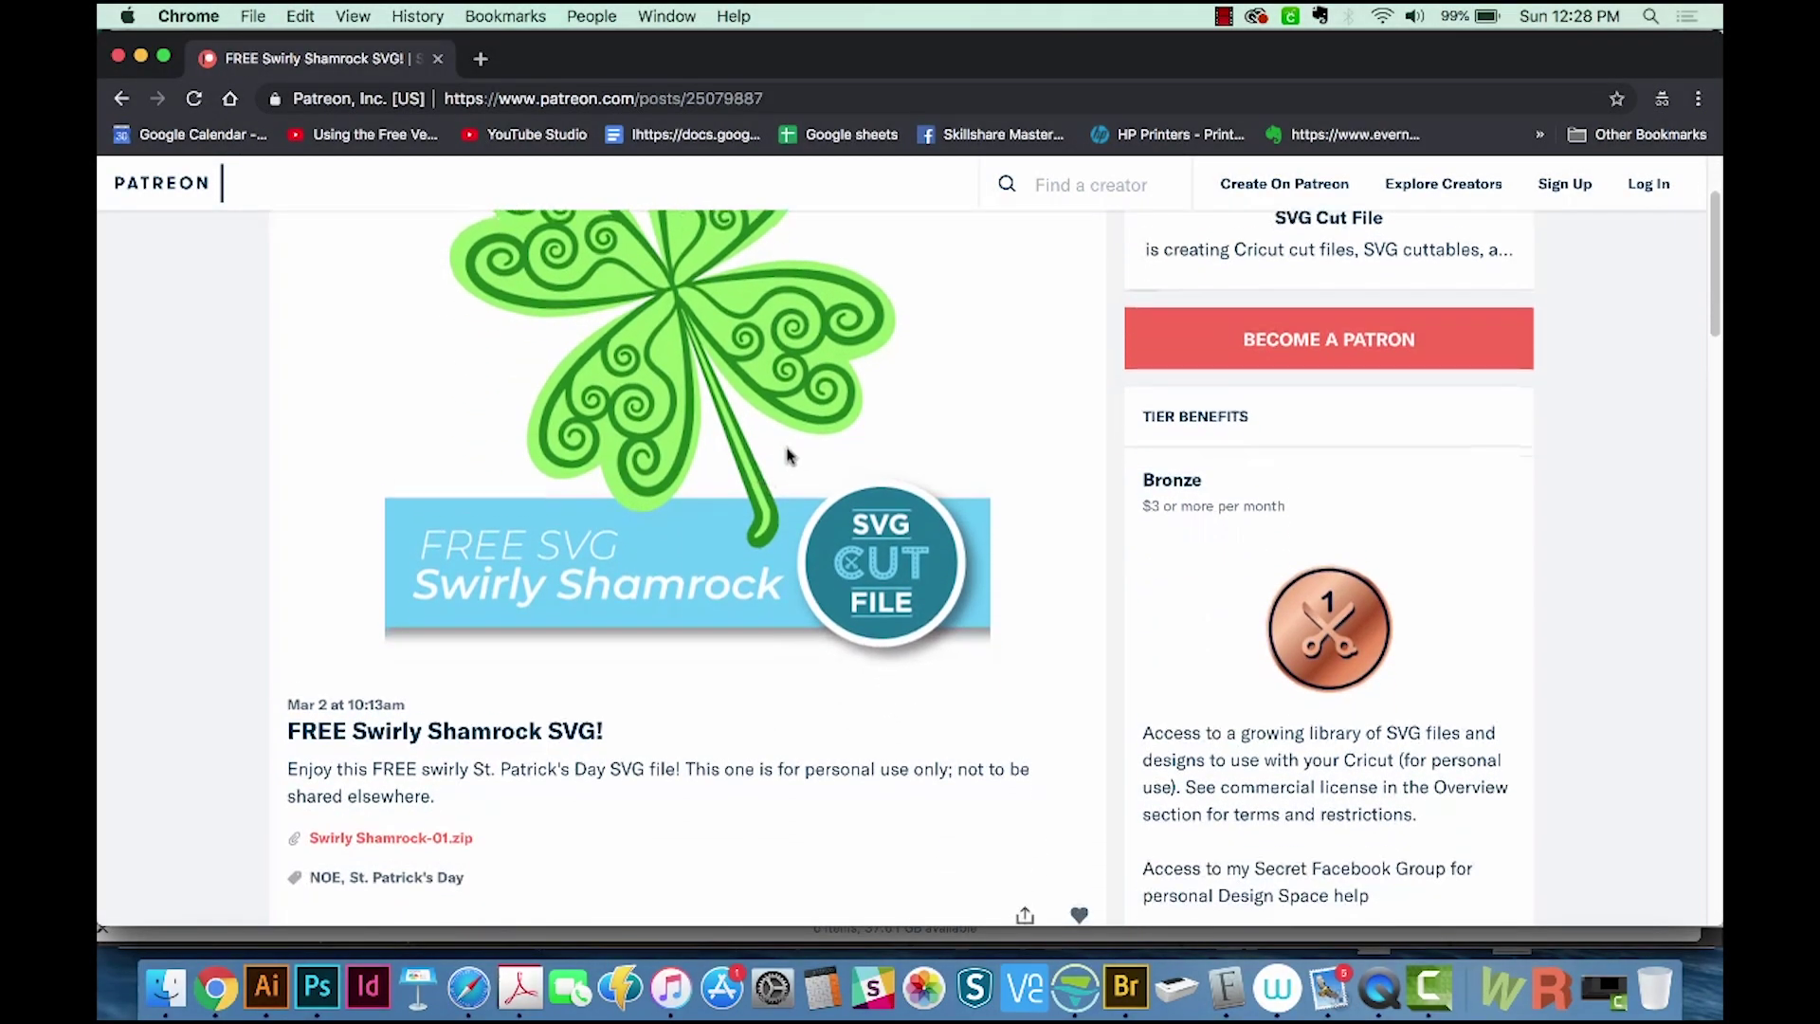
scroll(686, 619, down, 2)
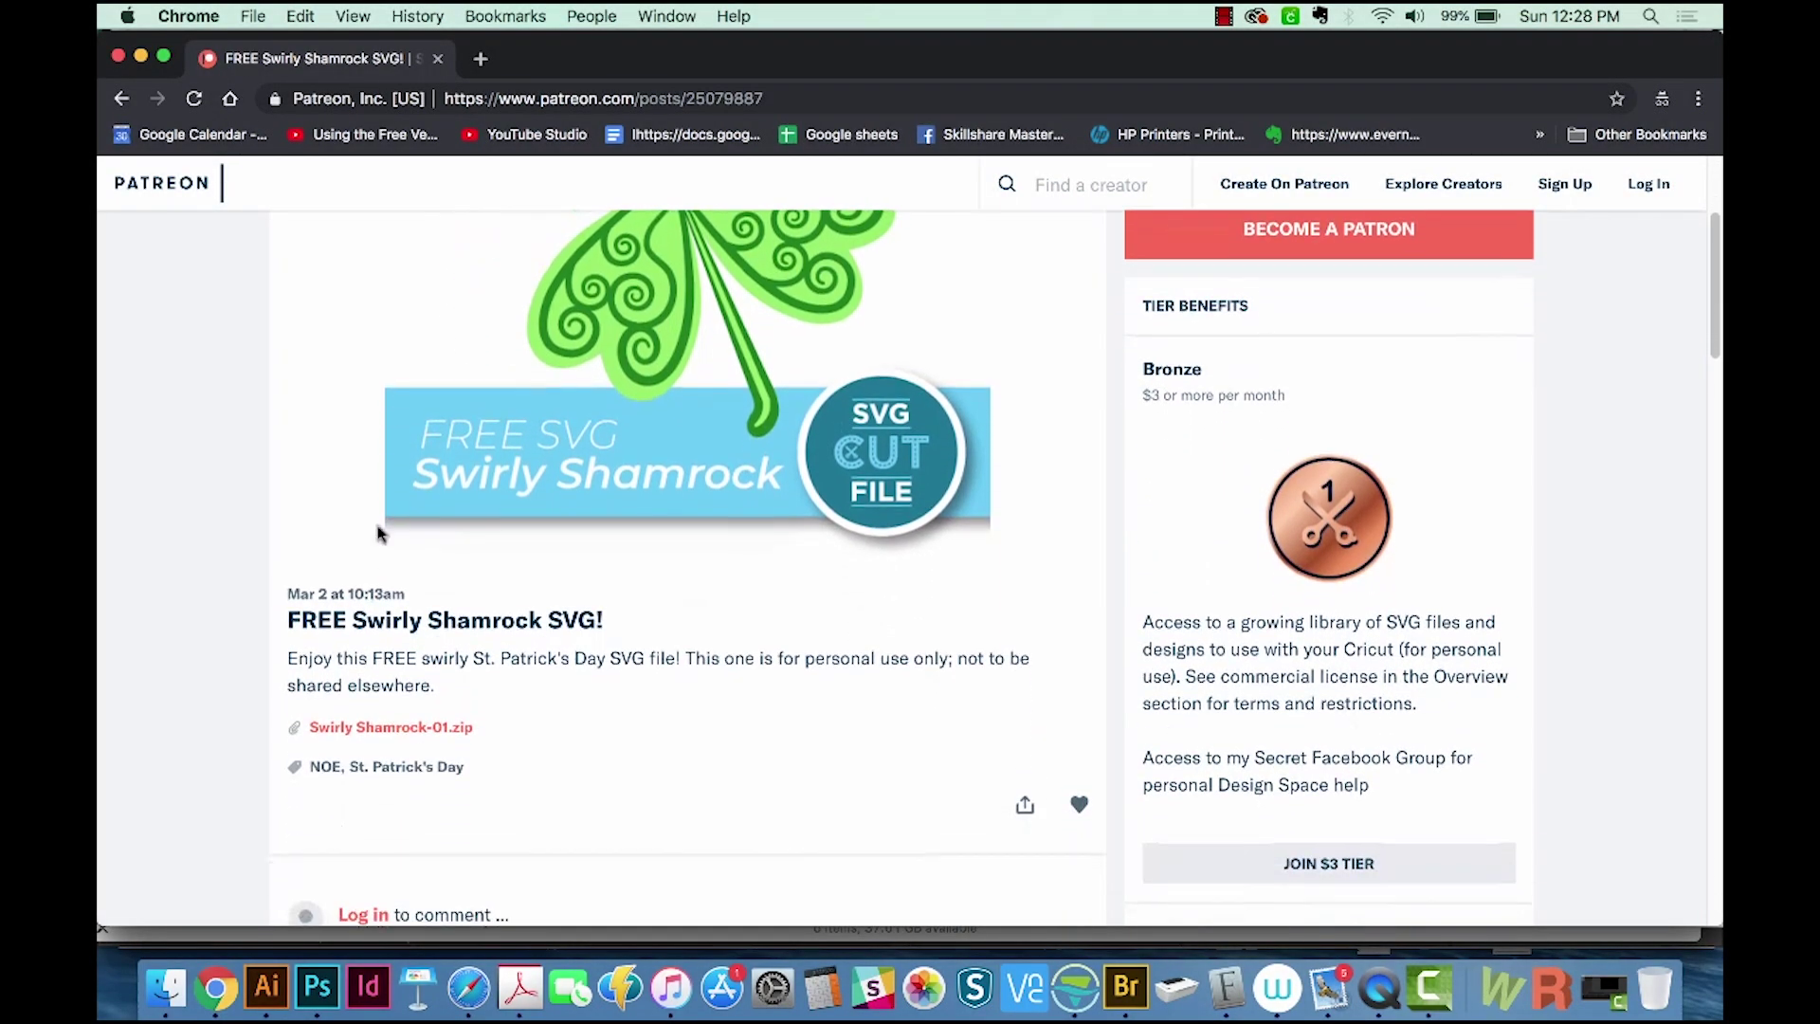
click(433, 730)
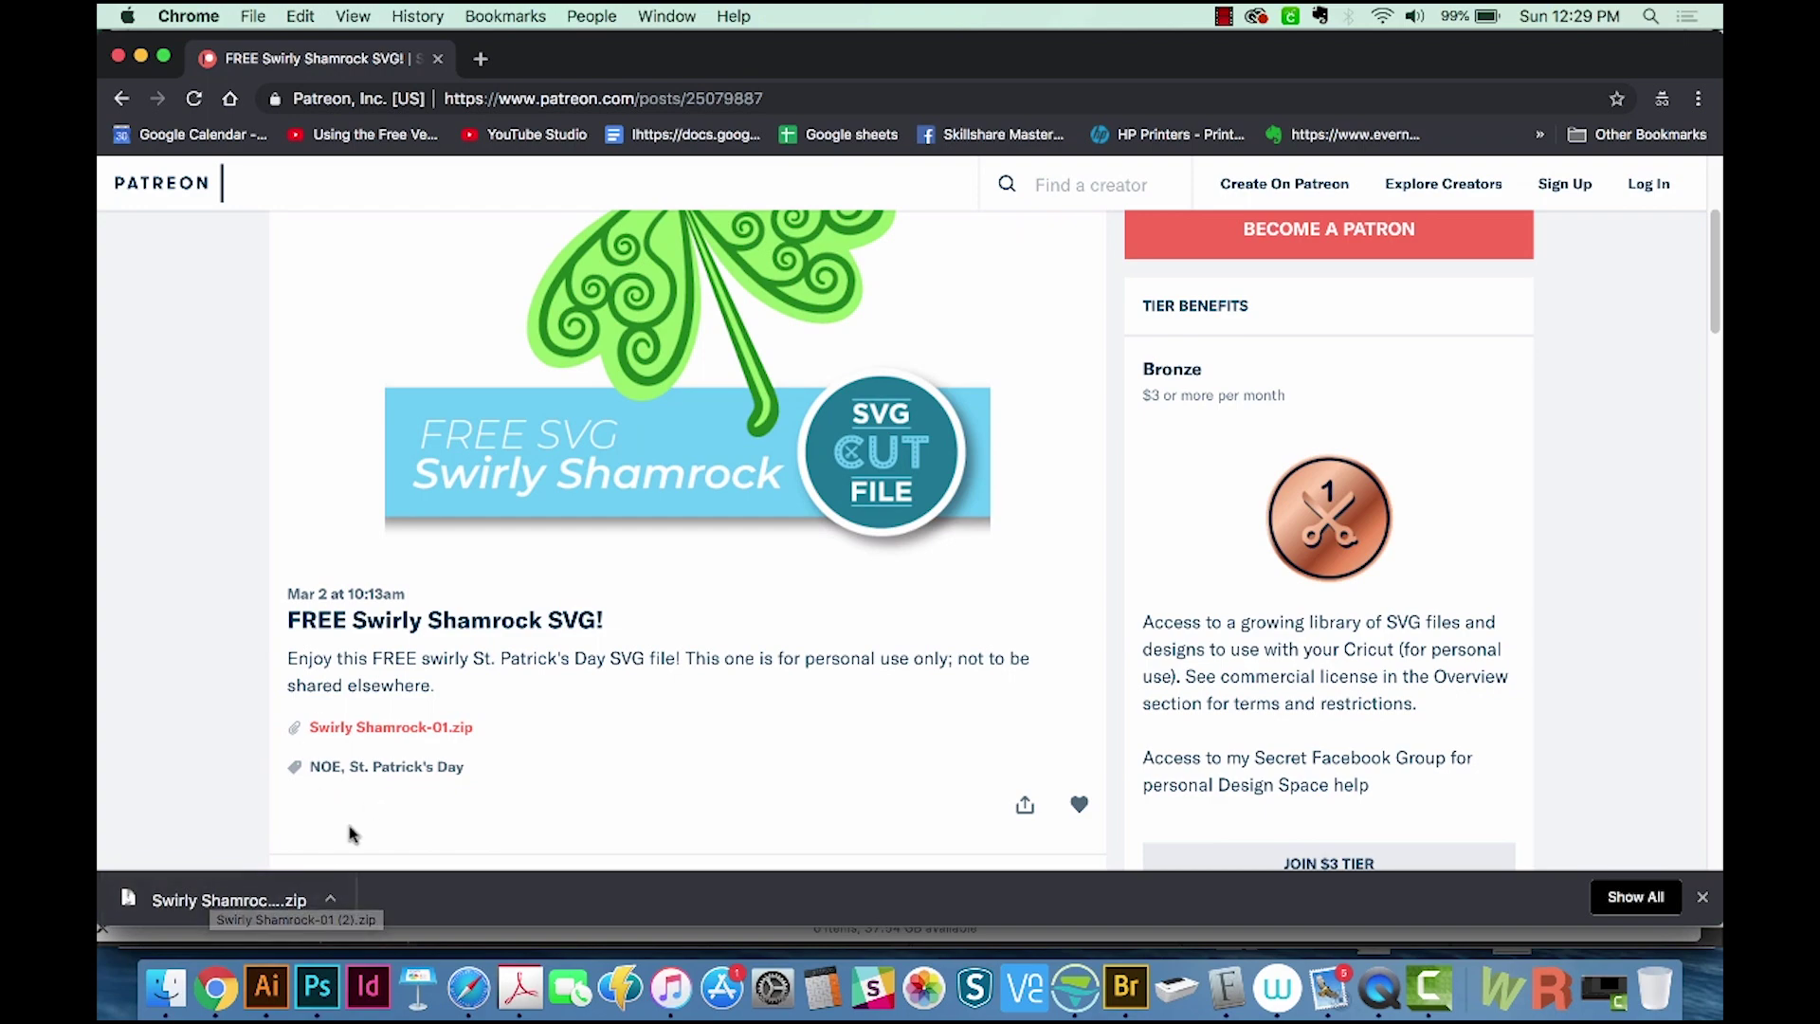
click(330, 900)
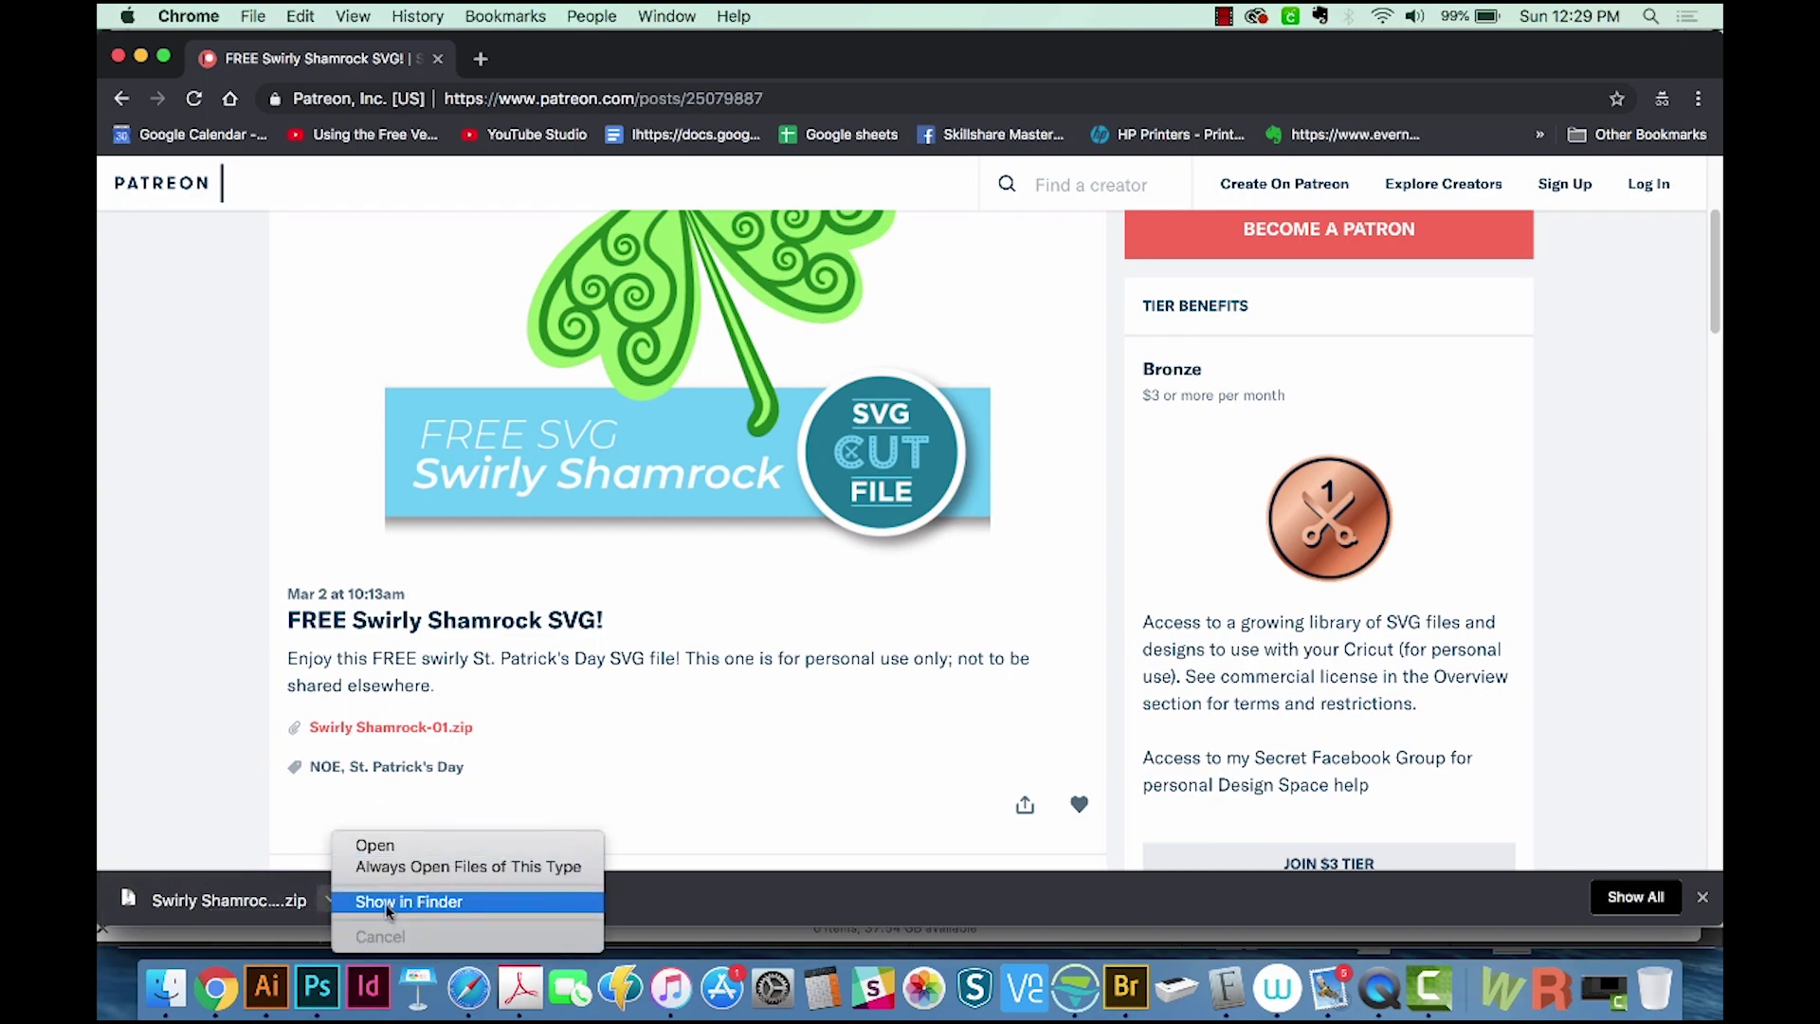
click(393, 896)
Delete the older Swirly Shamrock duplicates and old SVG, then unzip the newest zip
drag(799, 41, 806, 47)
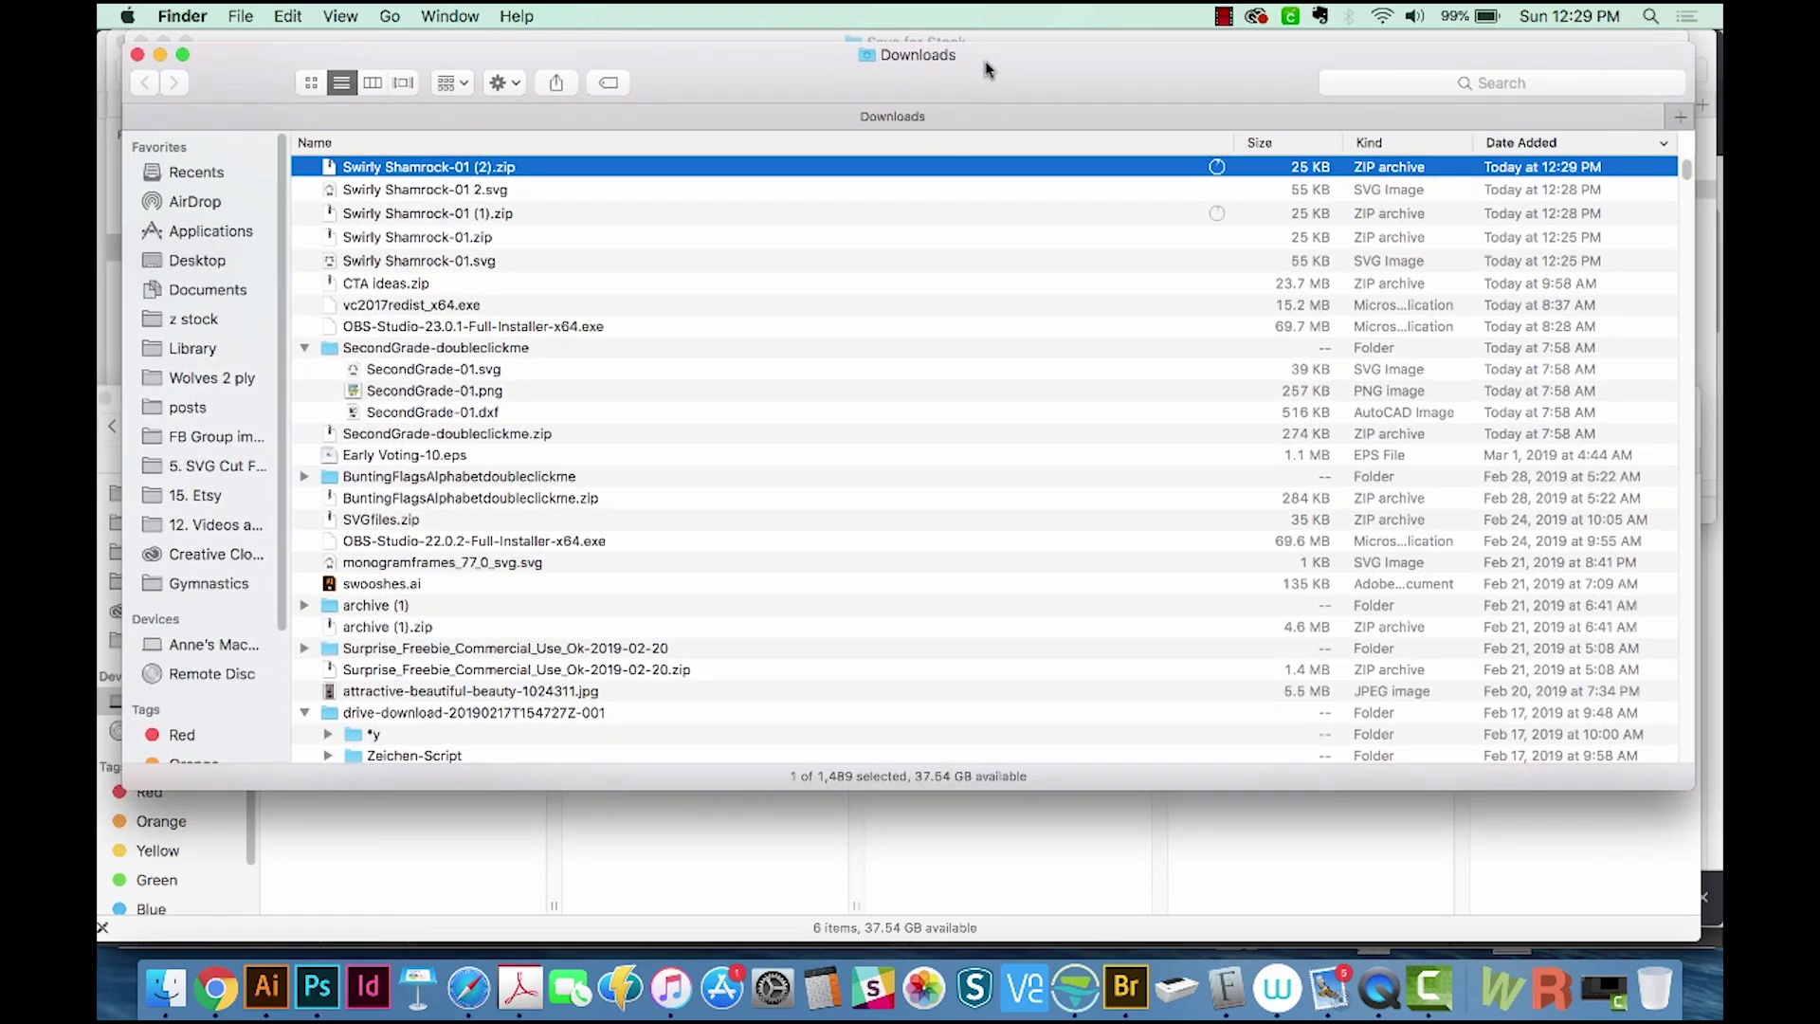
drag(569, 239, 549, 196)
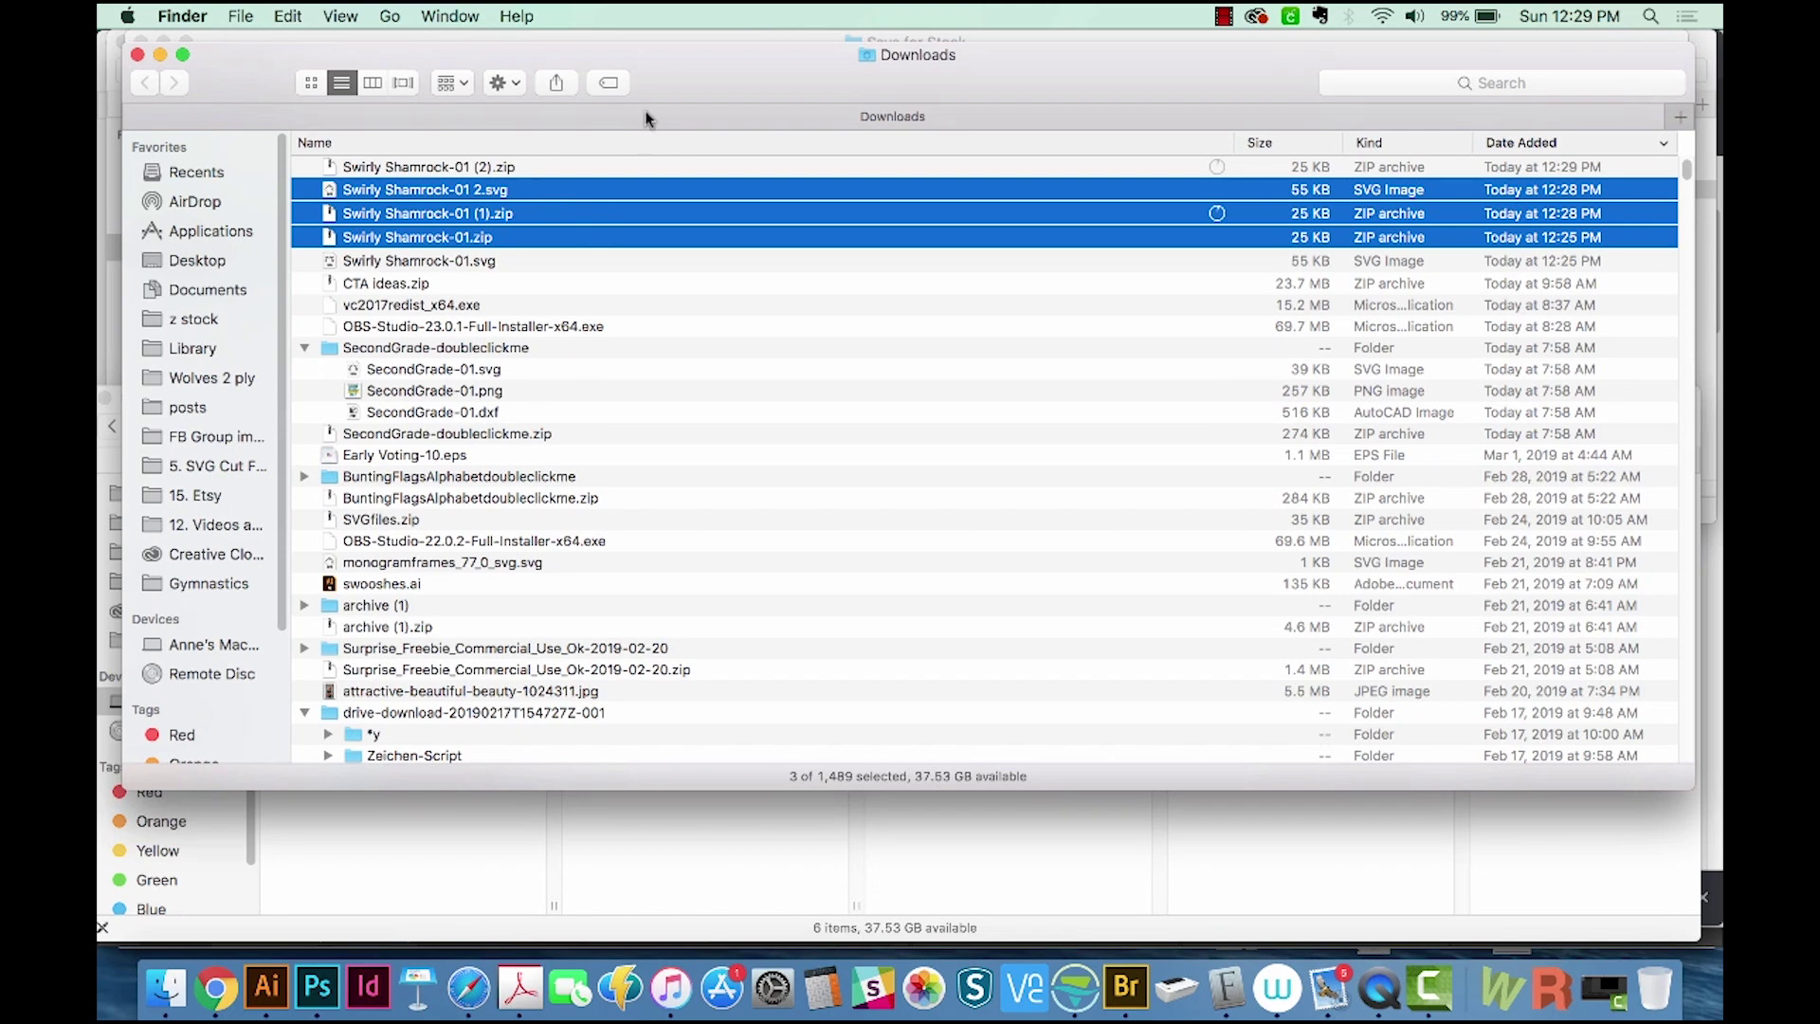
key(super+BackSpace)
key(super+BackSpace)
click(344, 171)
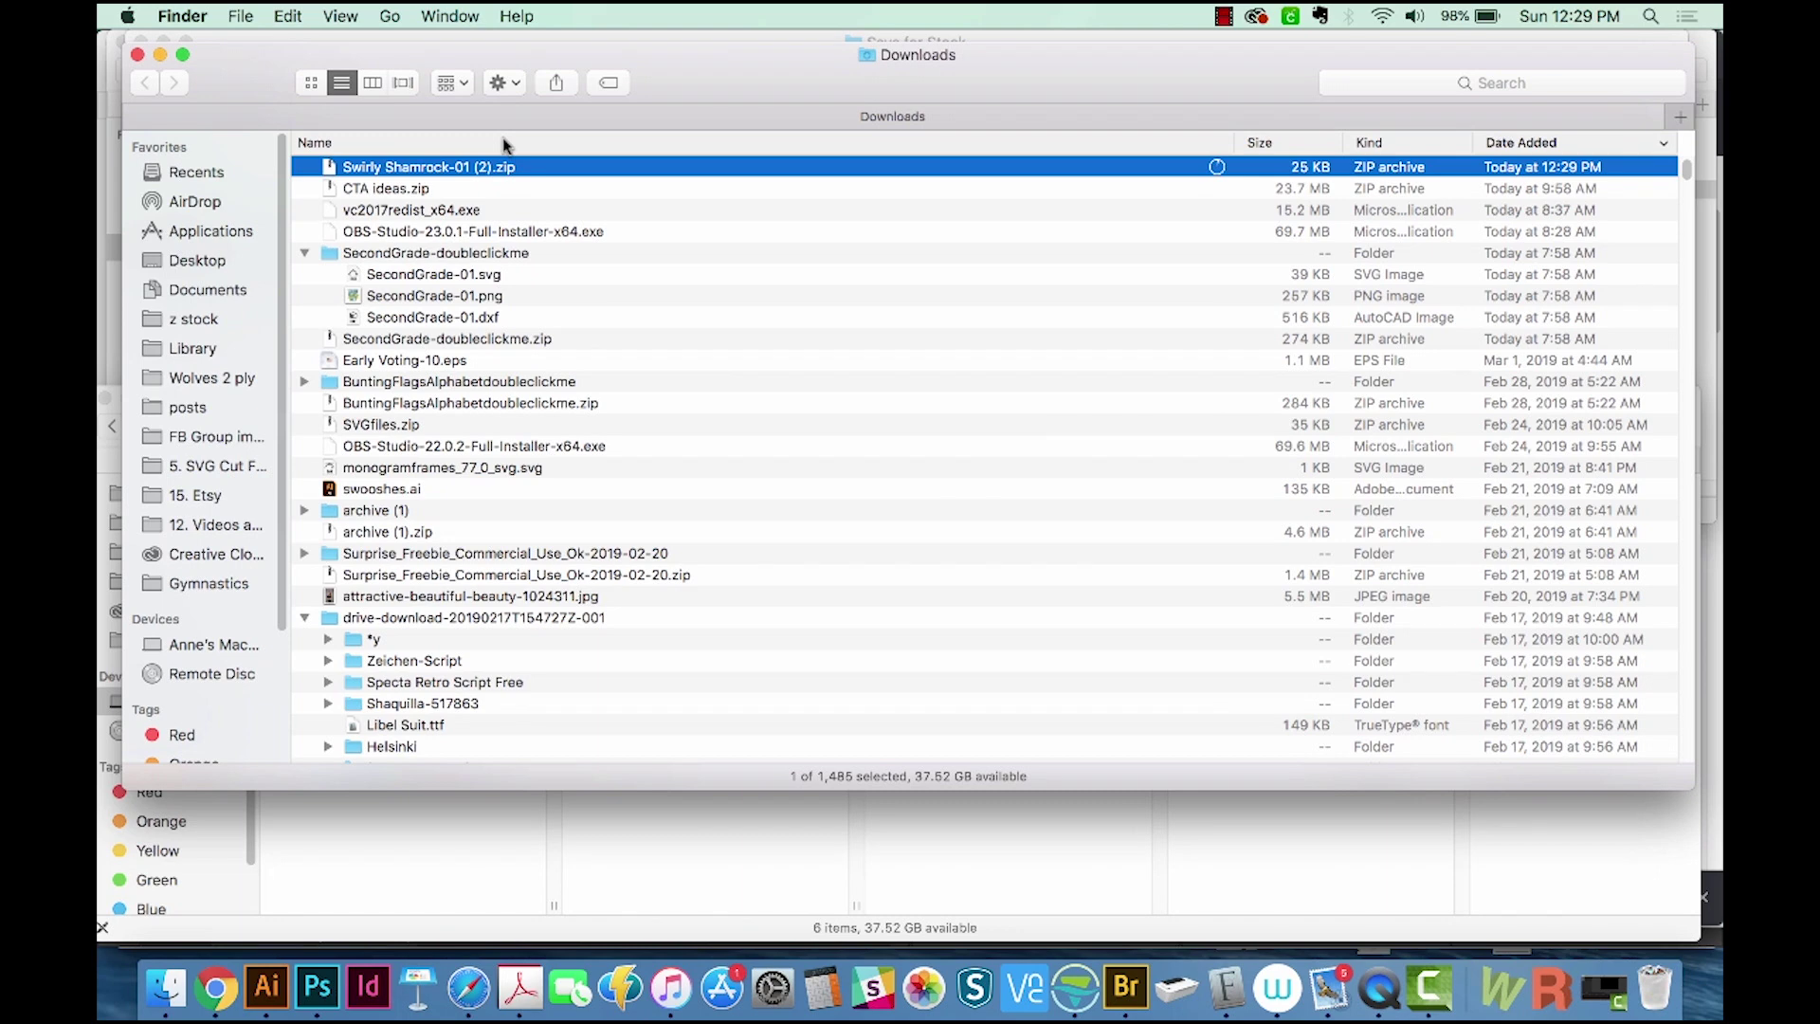
double_click(403, 171)
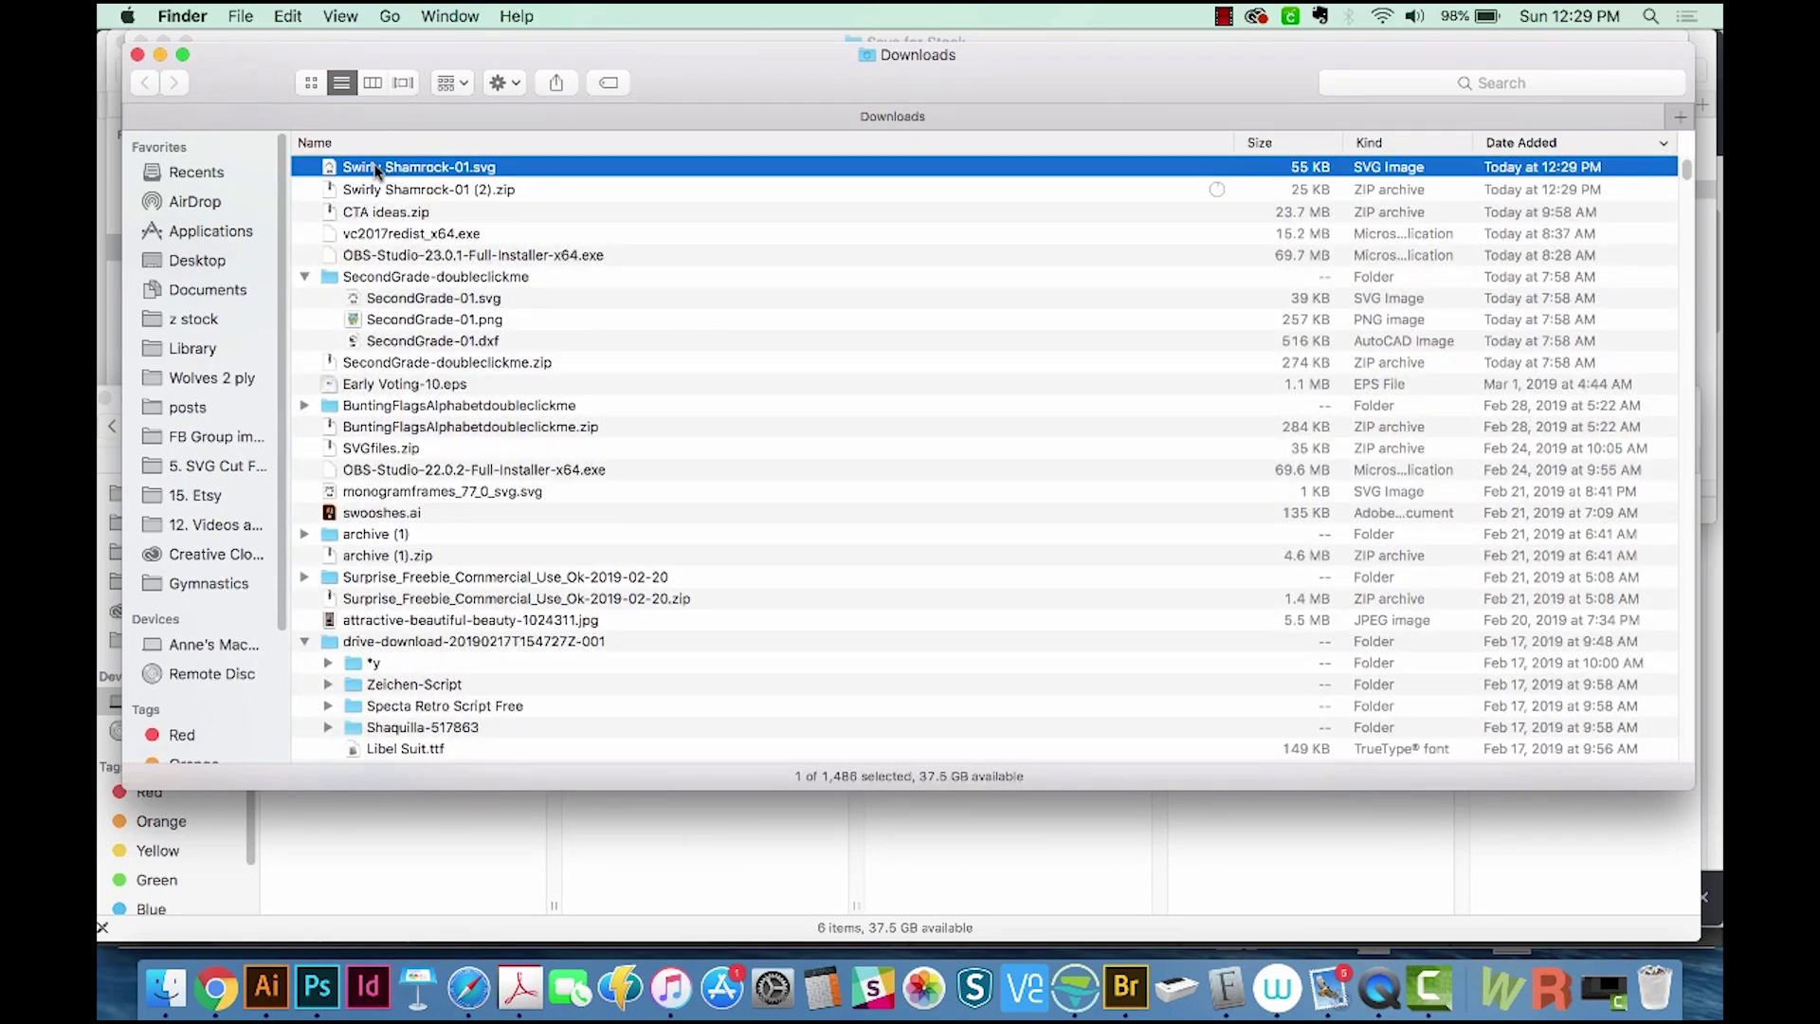
drag(620, 114, 603, 138)
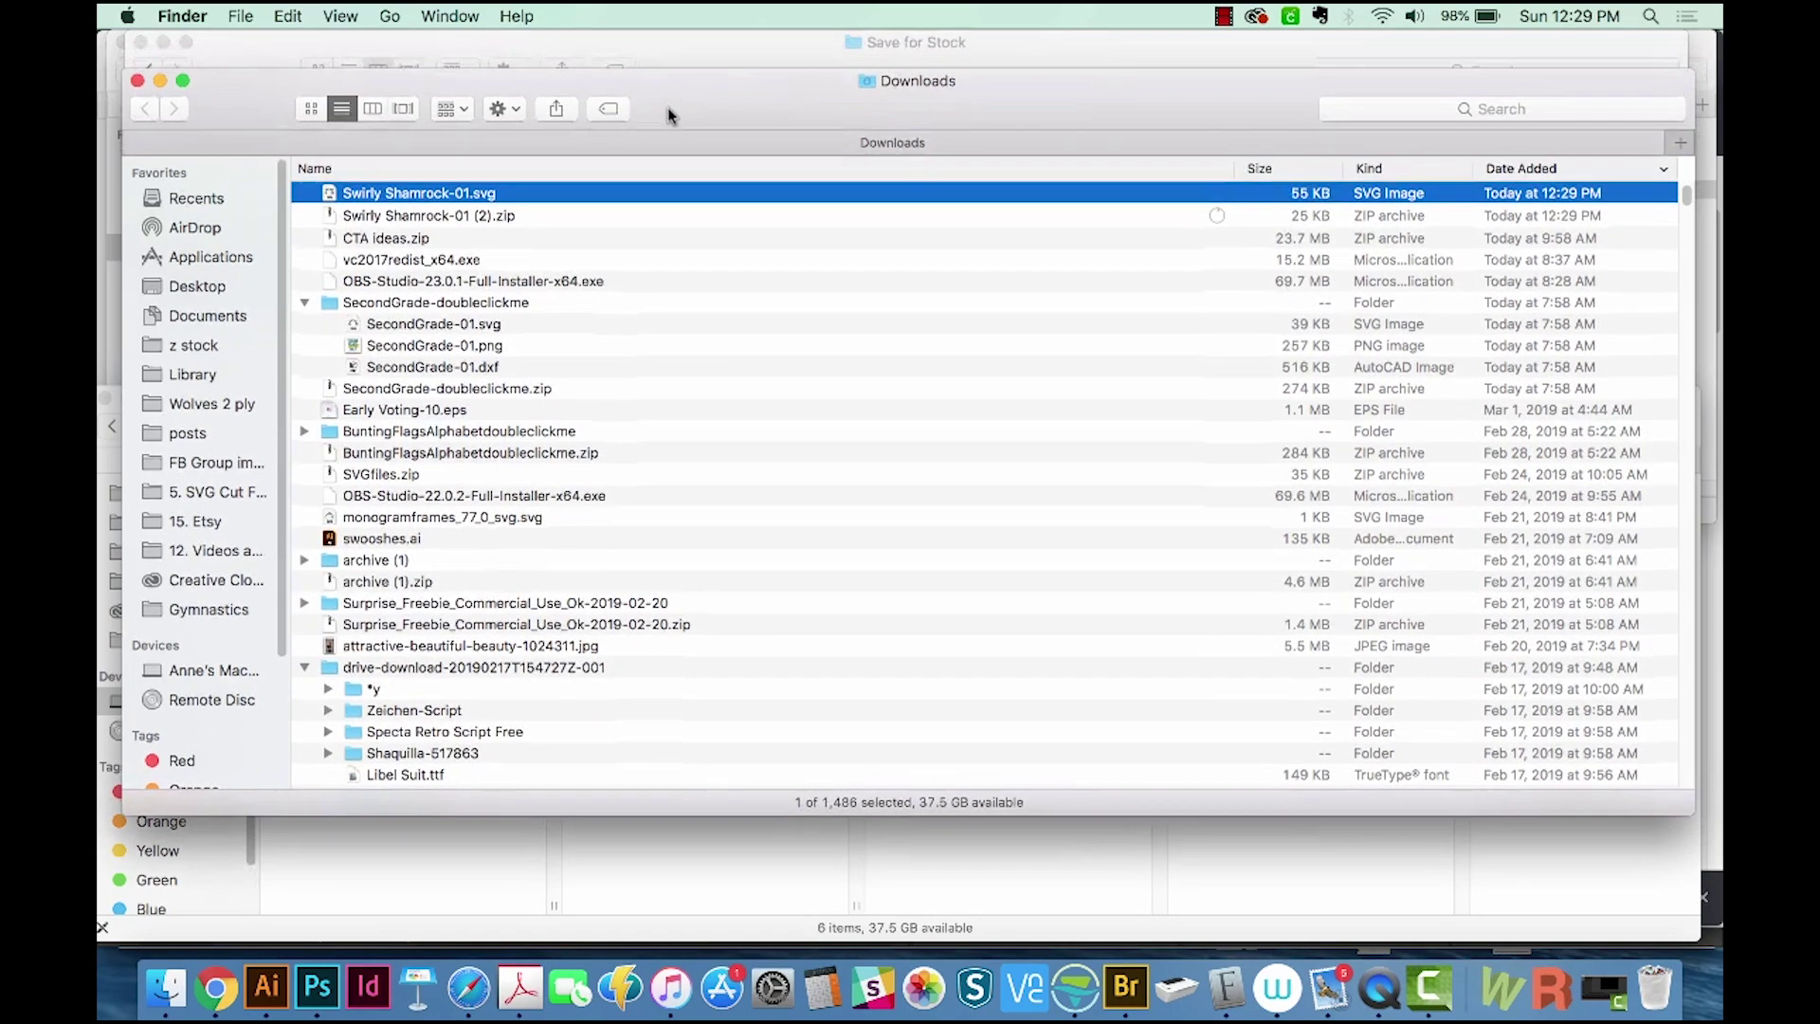
Upload Swirly Shamrock-01.svg as an image, save it, and insert it onto the canvas
click(216, 988)
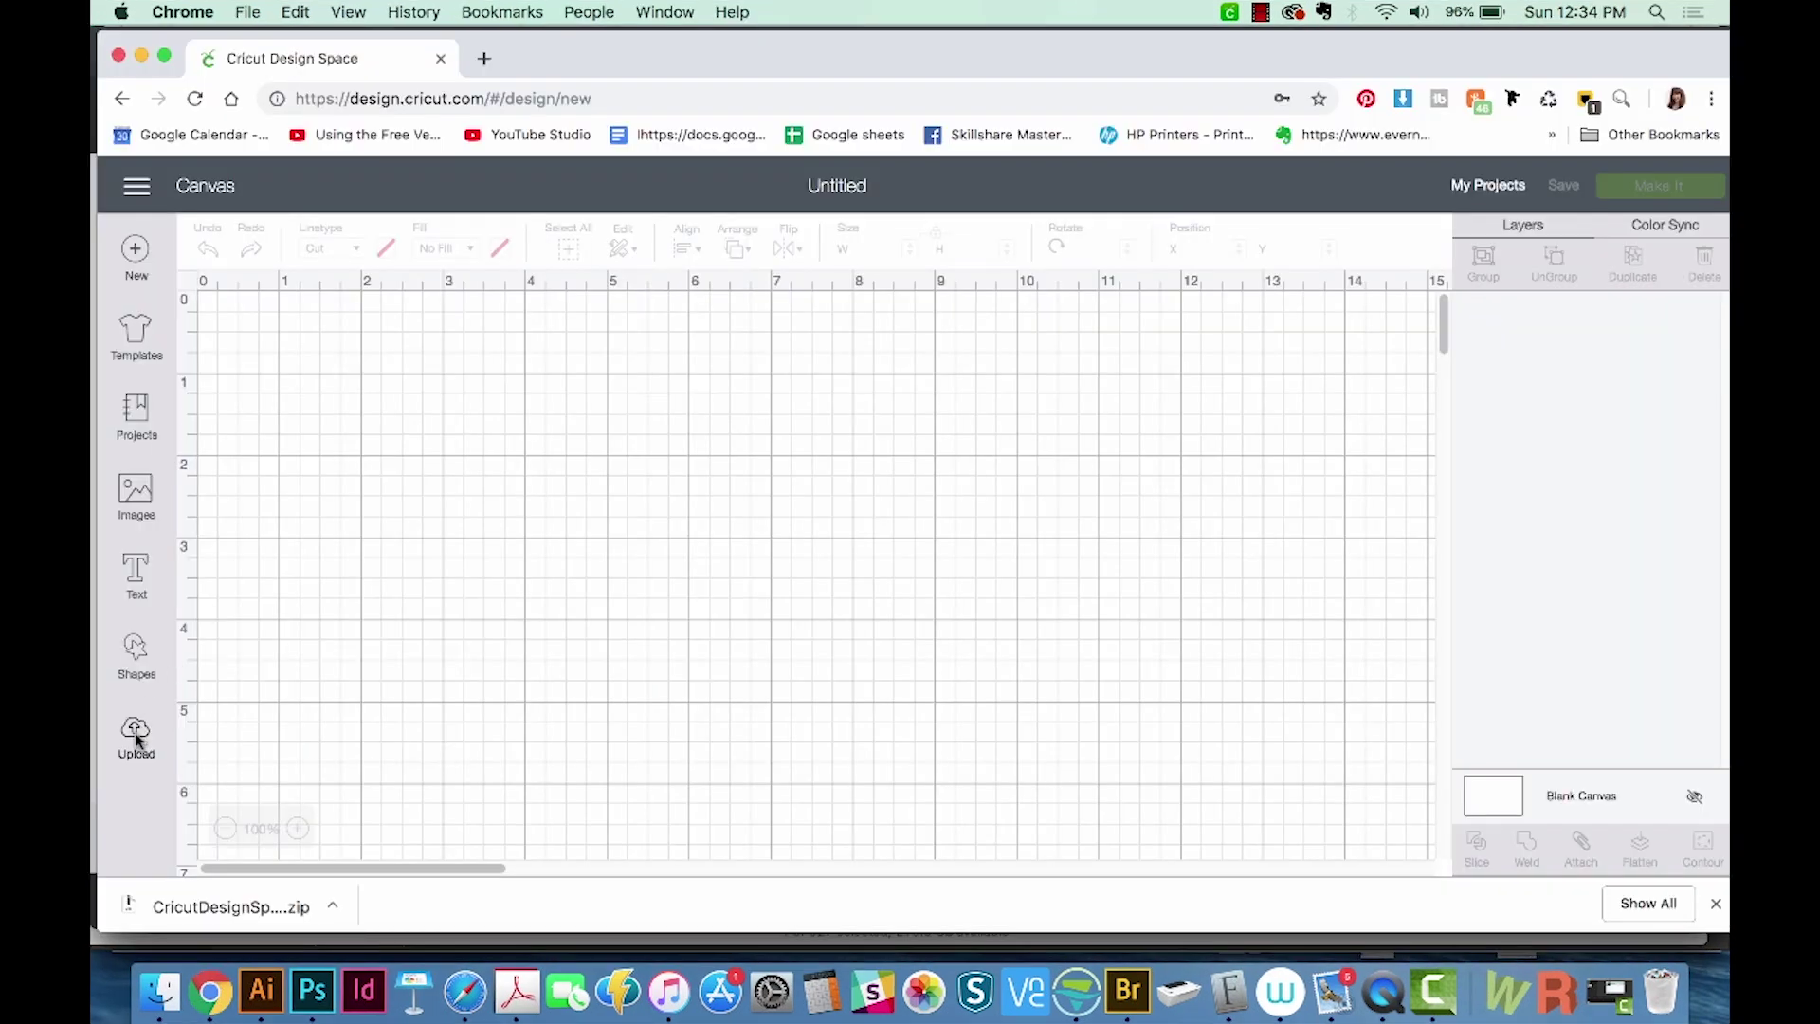
click(136, 734)
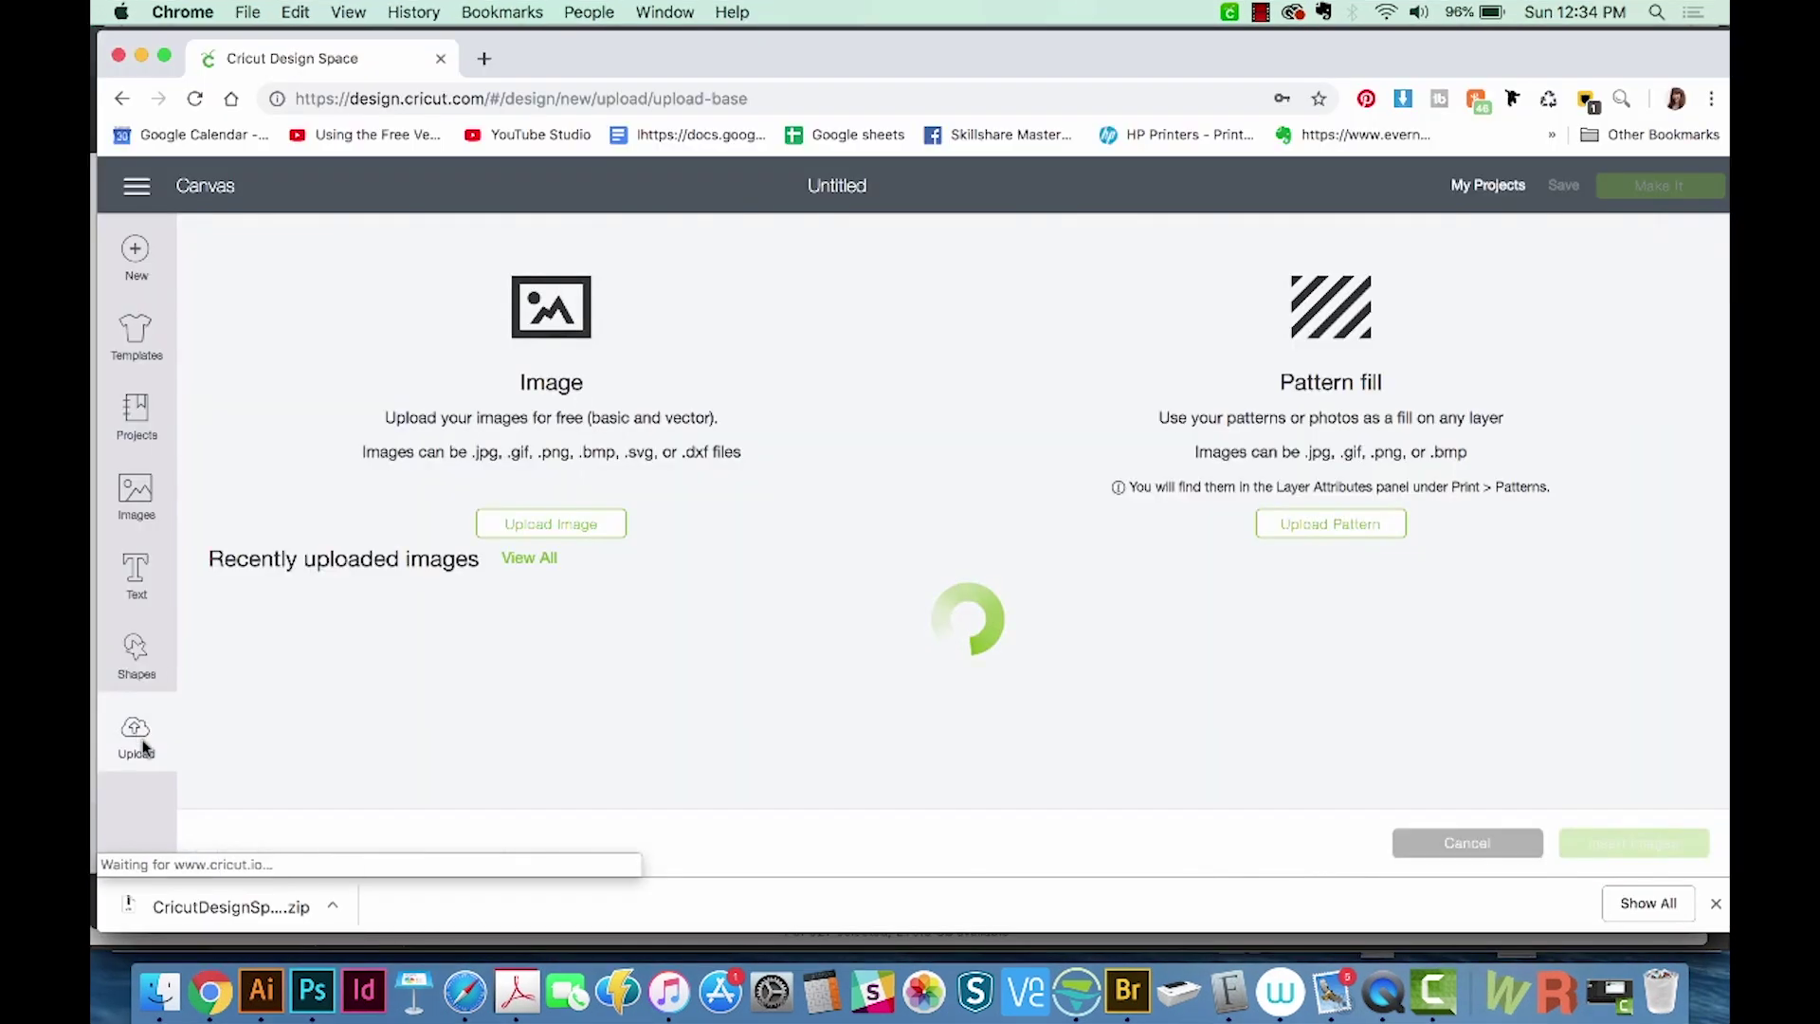
click(578, 527)
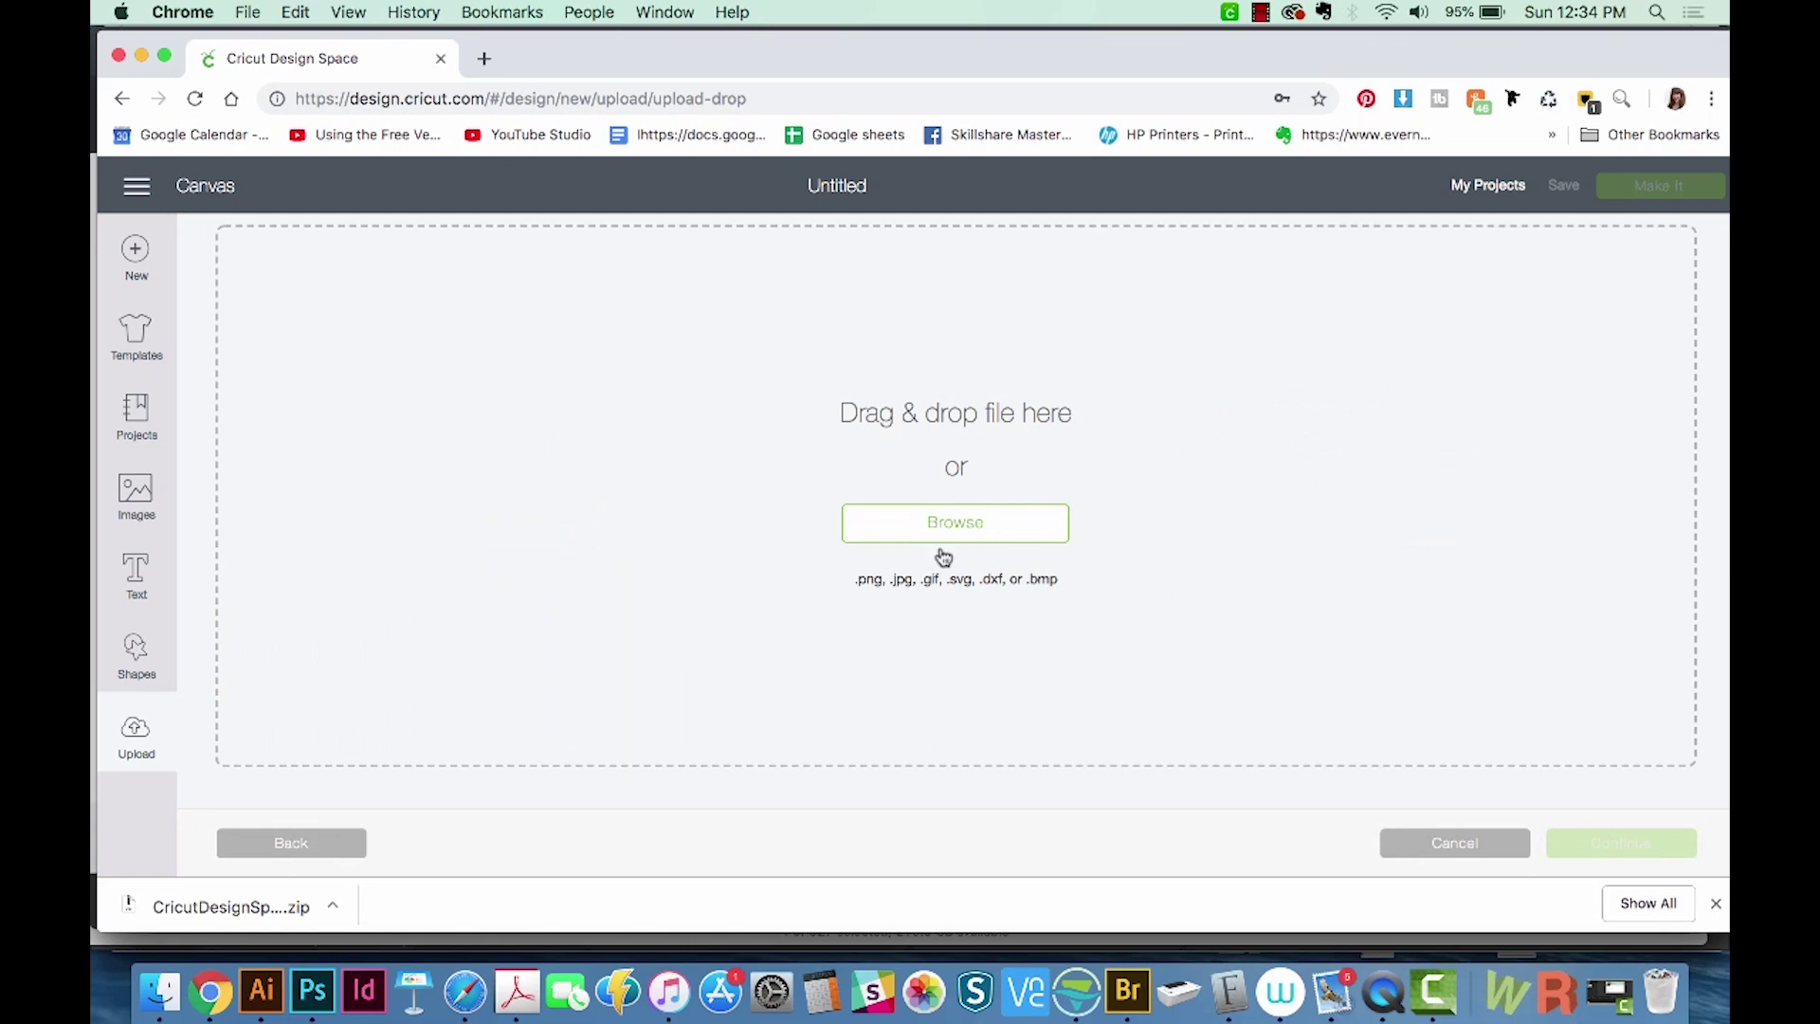
click(986, 528)
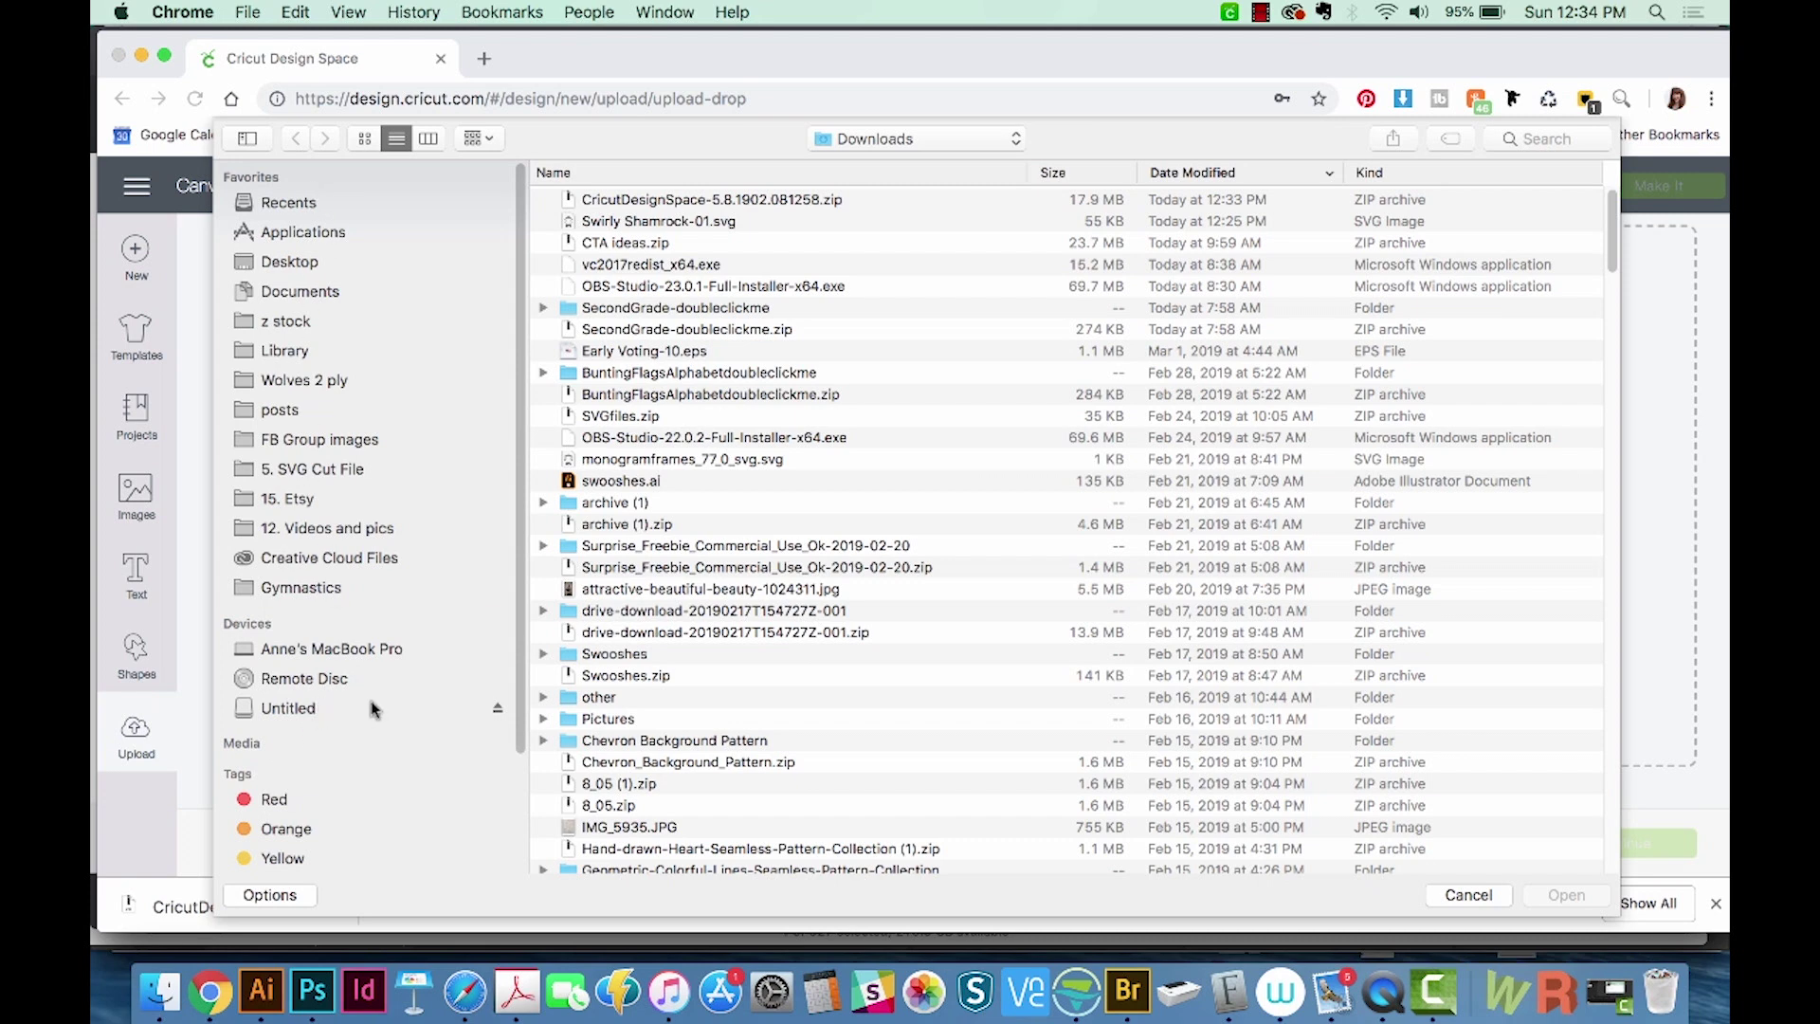
click(748, 226)
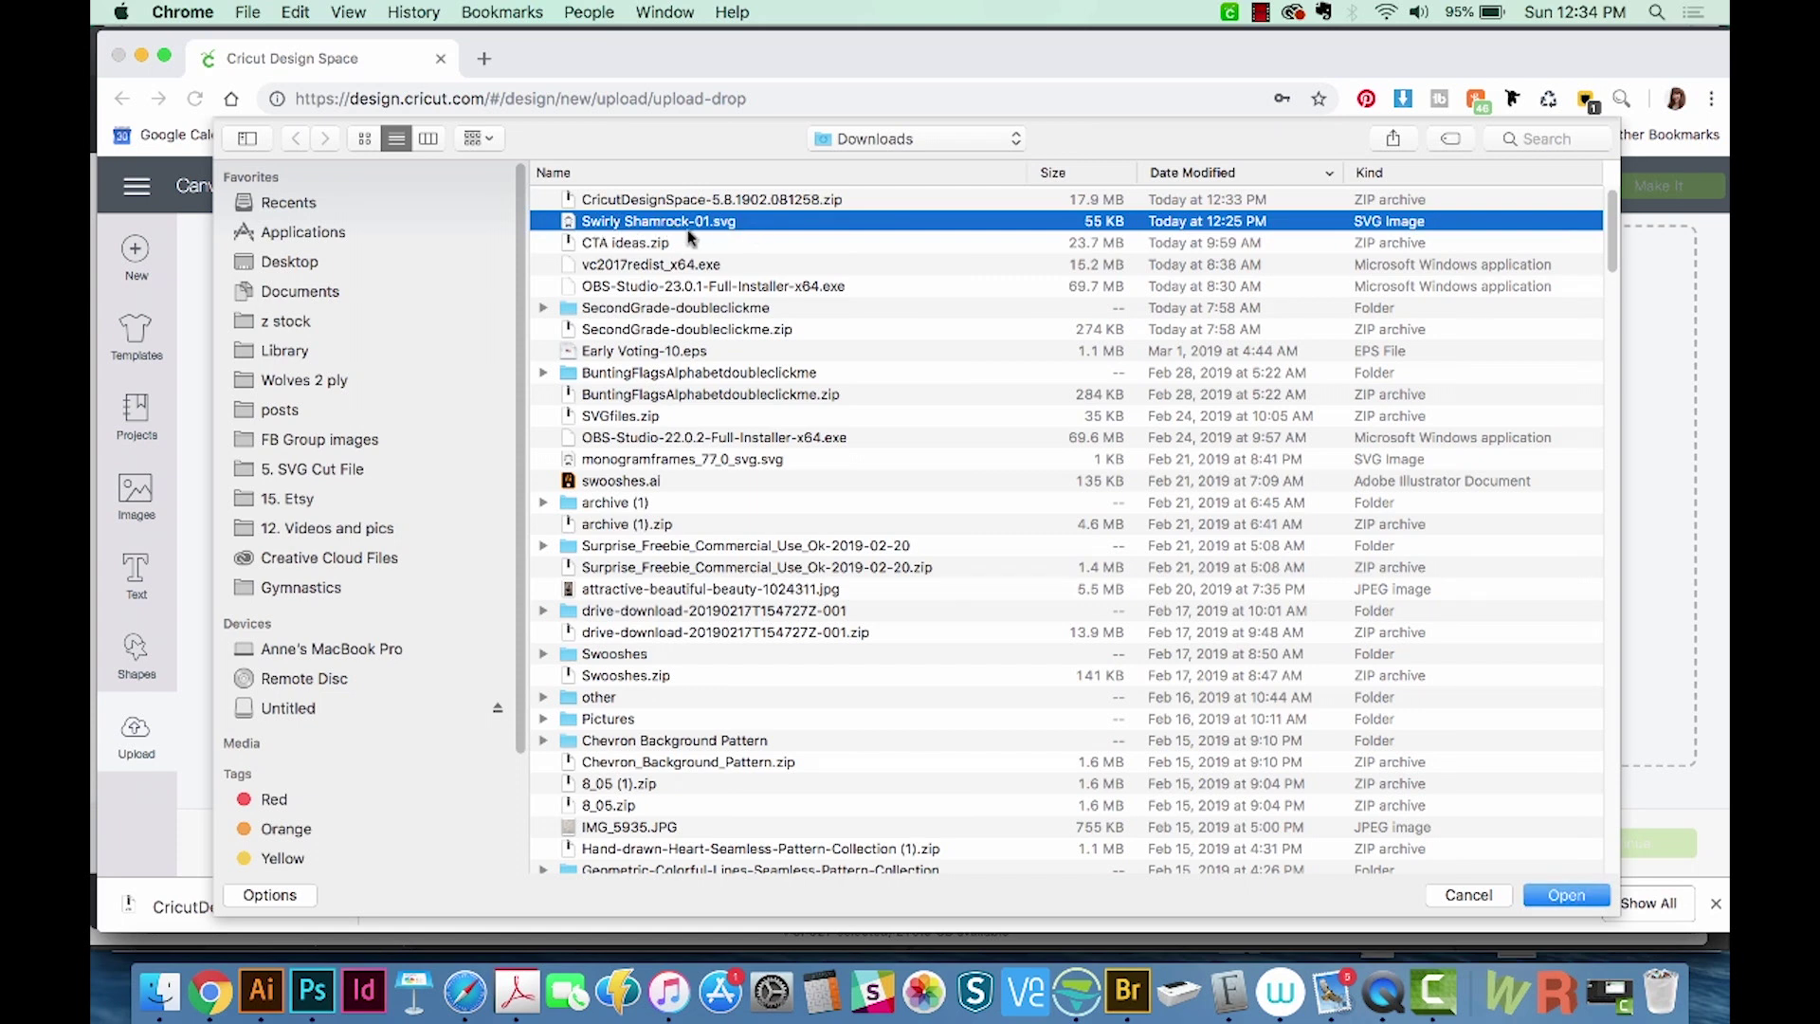
click(1566, 896)
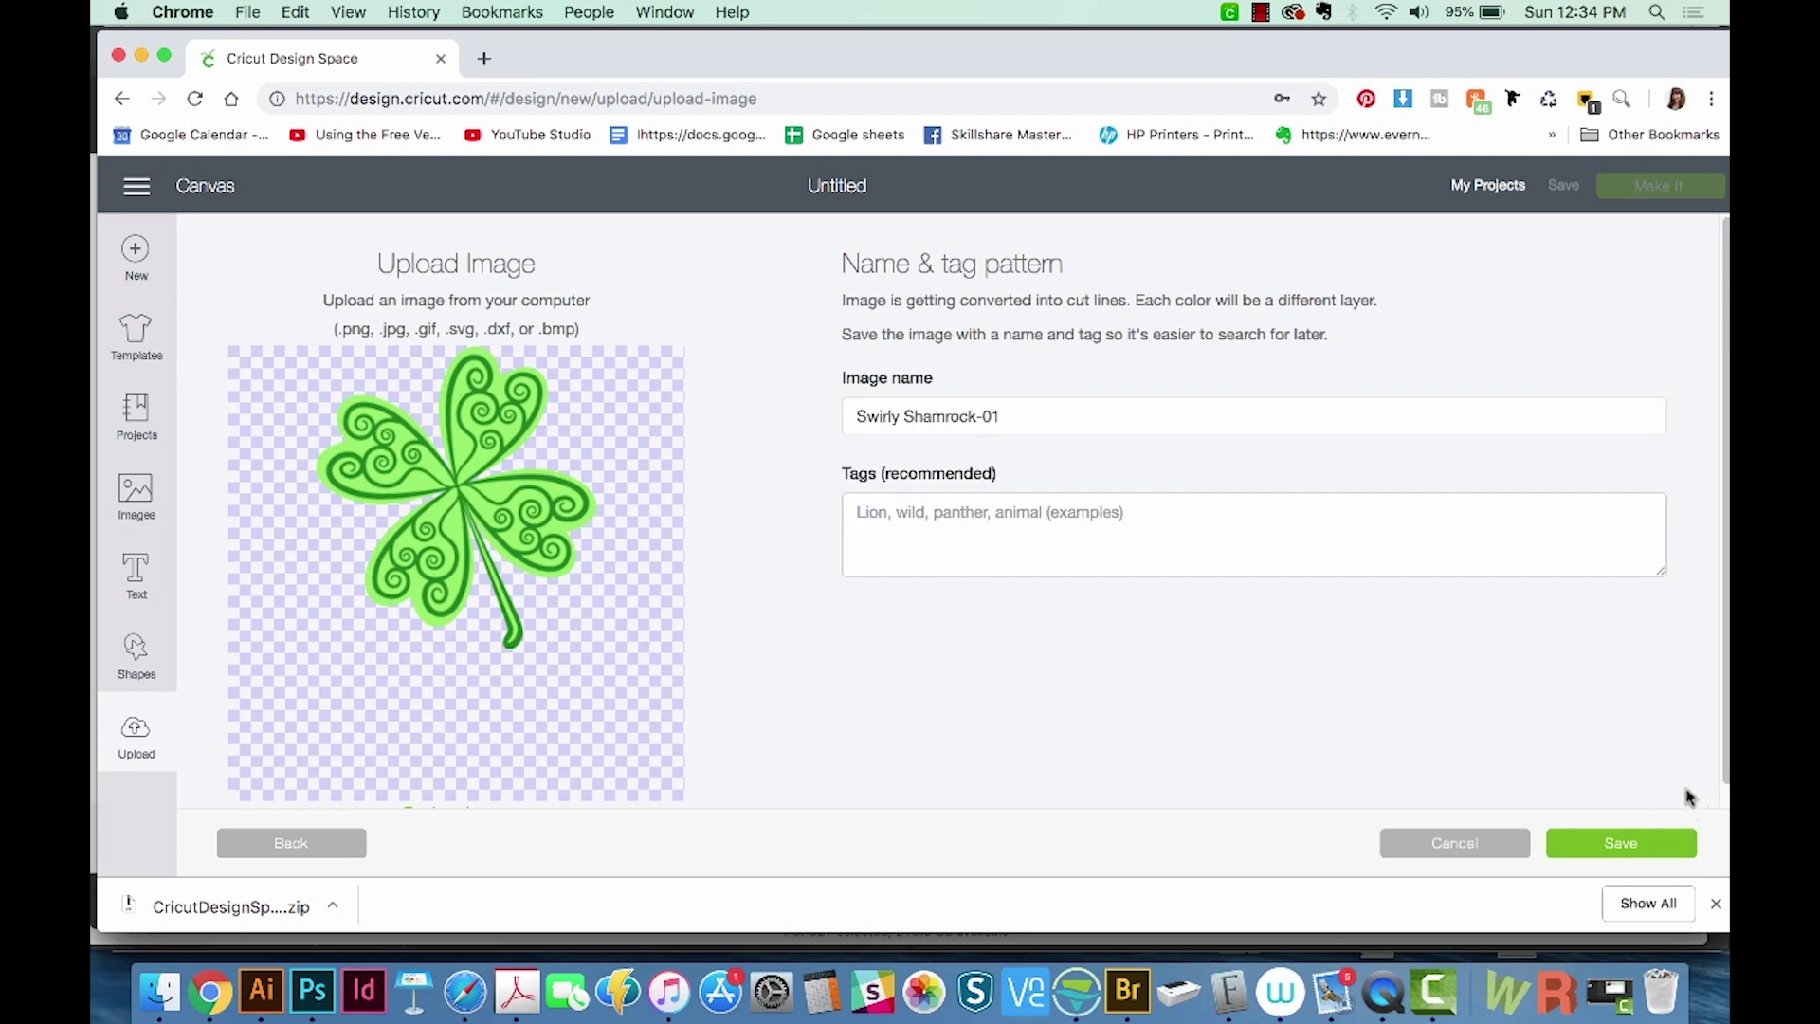
click(1619, 840)
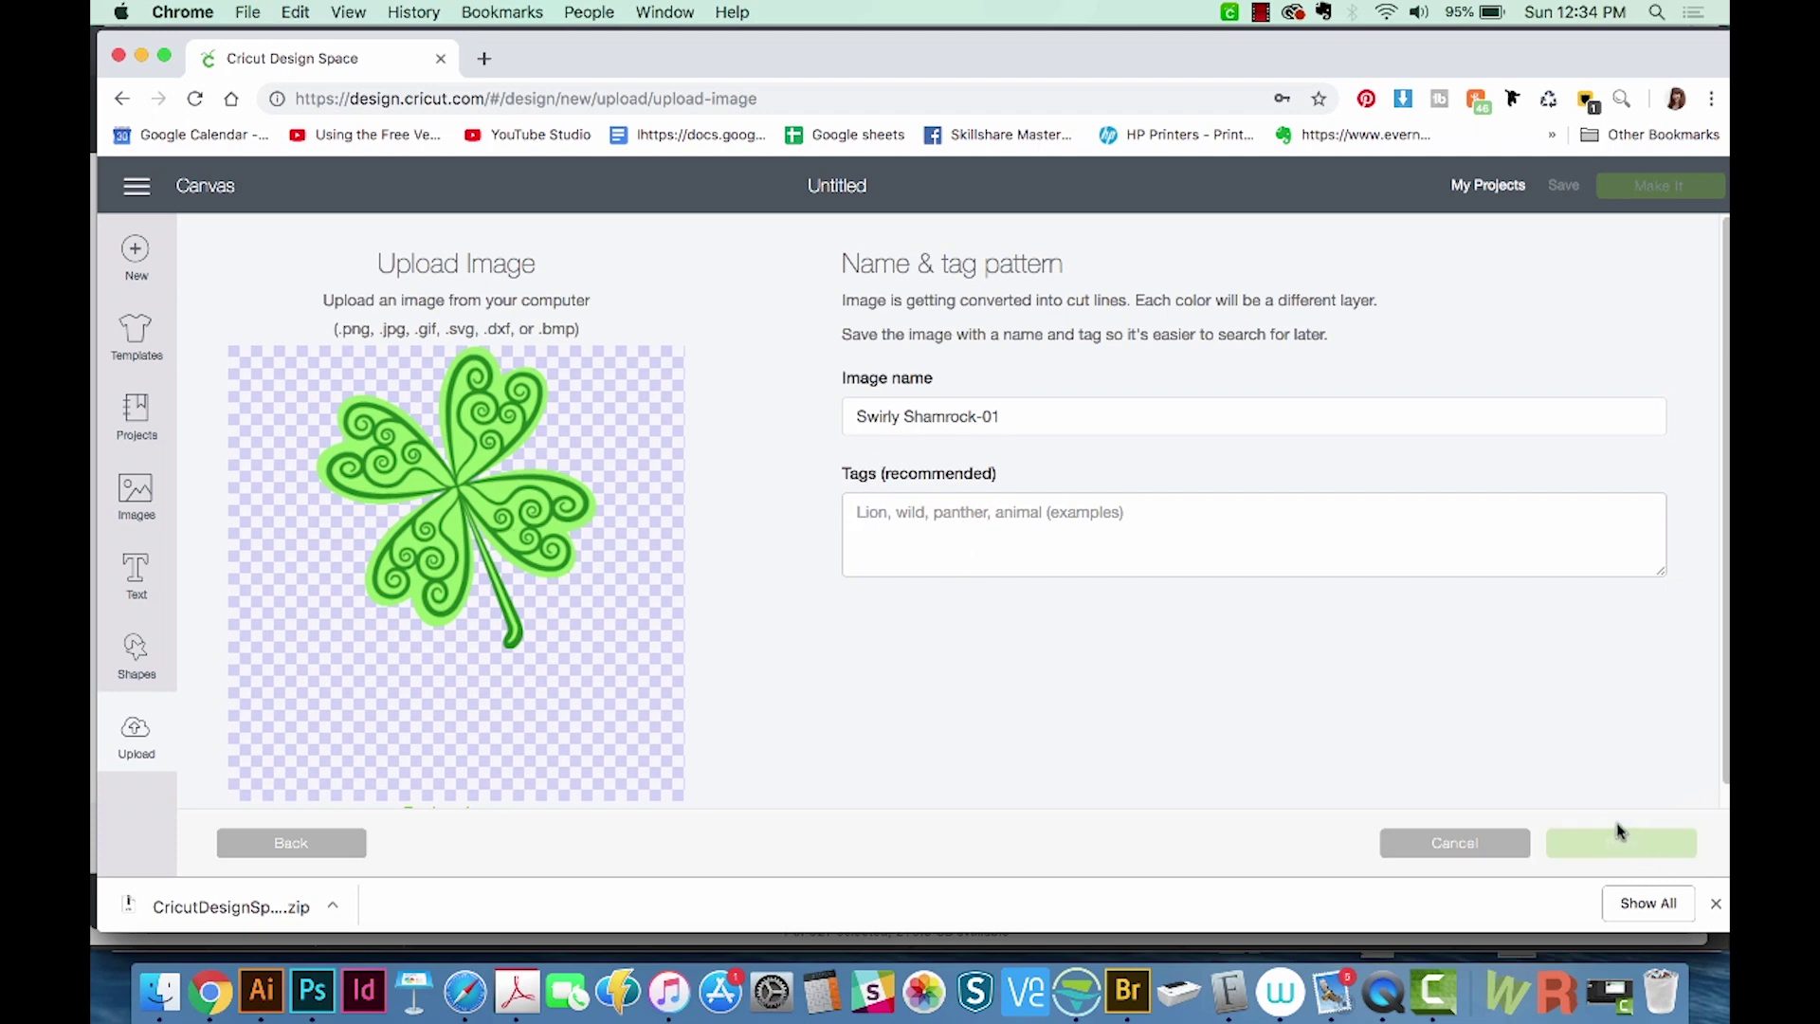
click(339, 697)
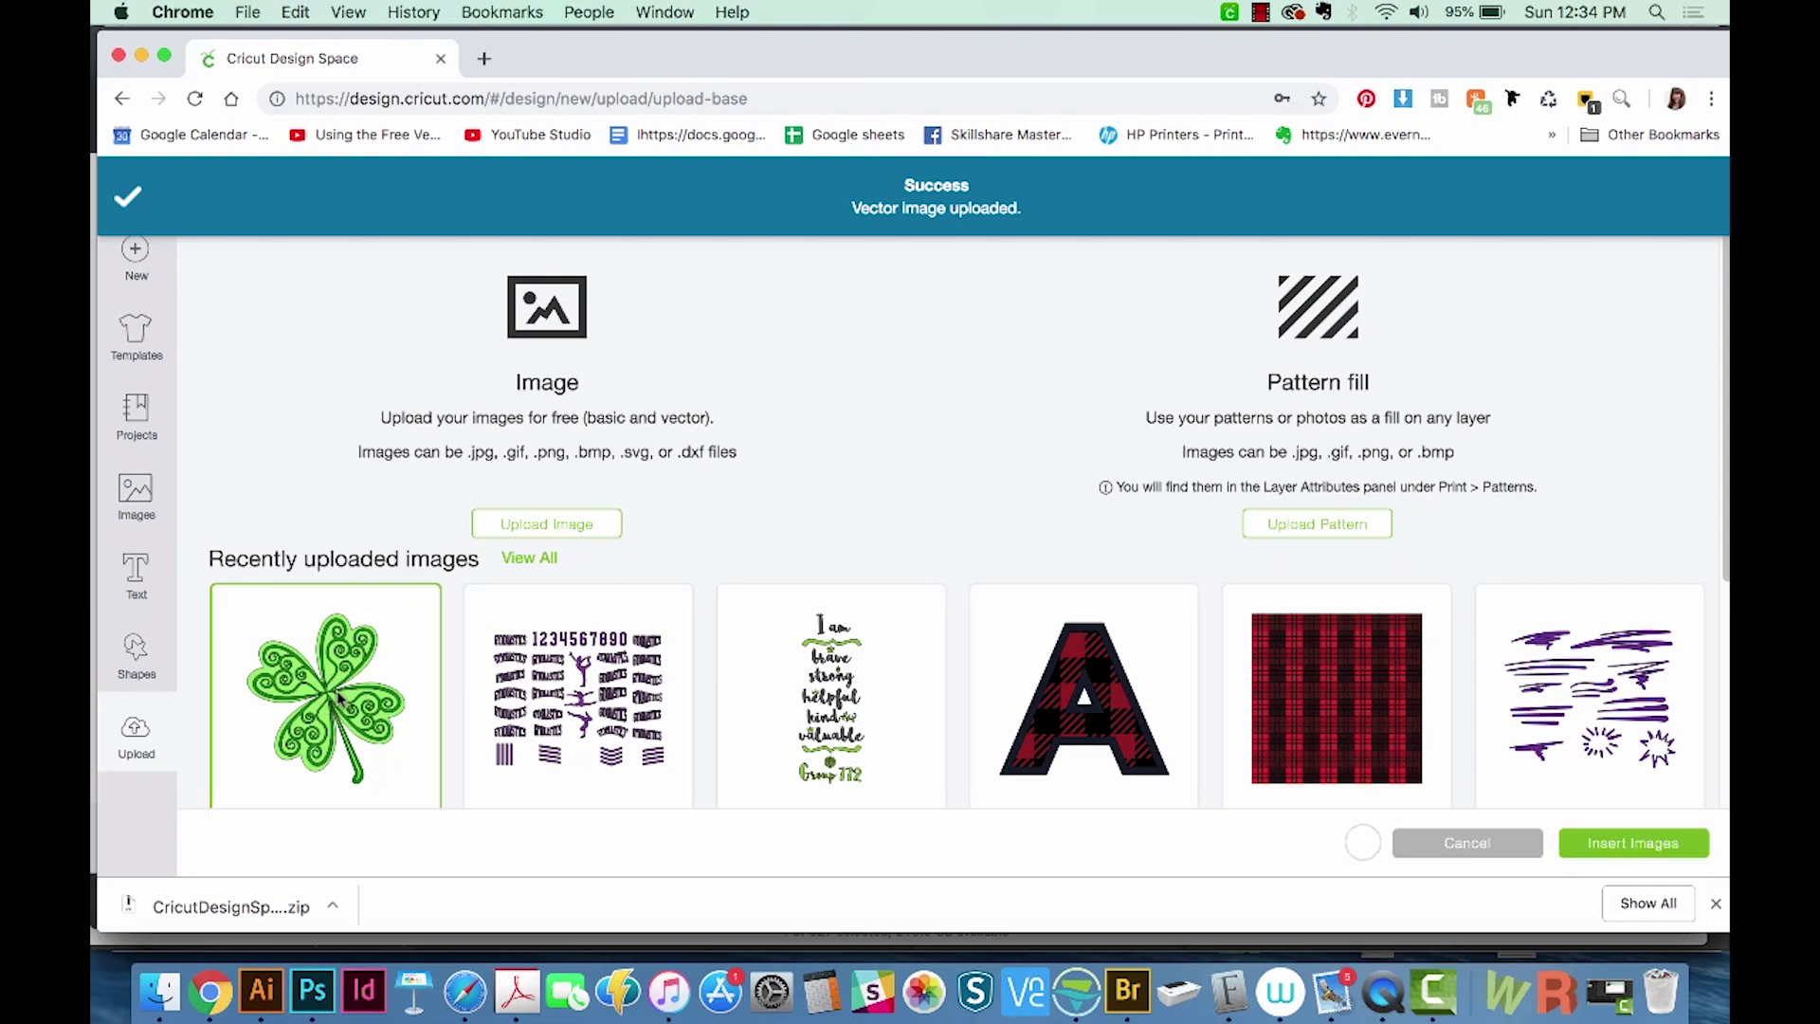
click(1630, 843)
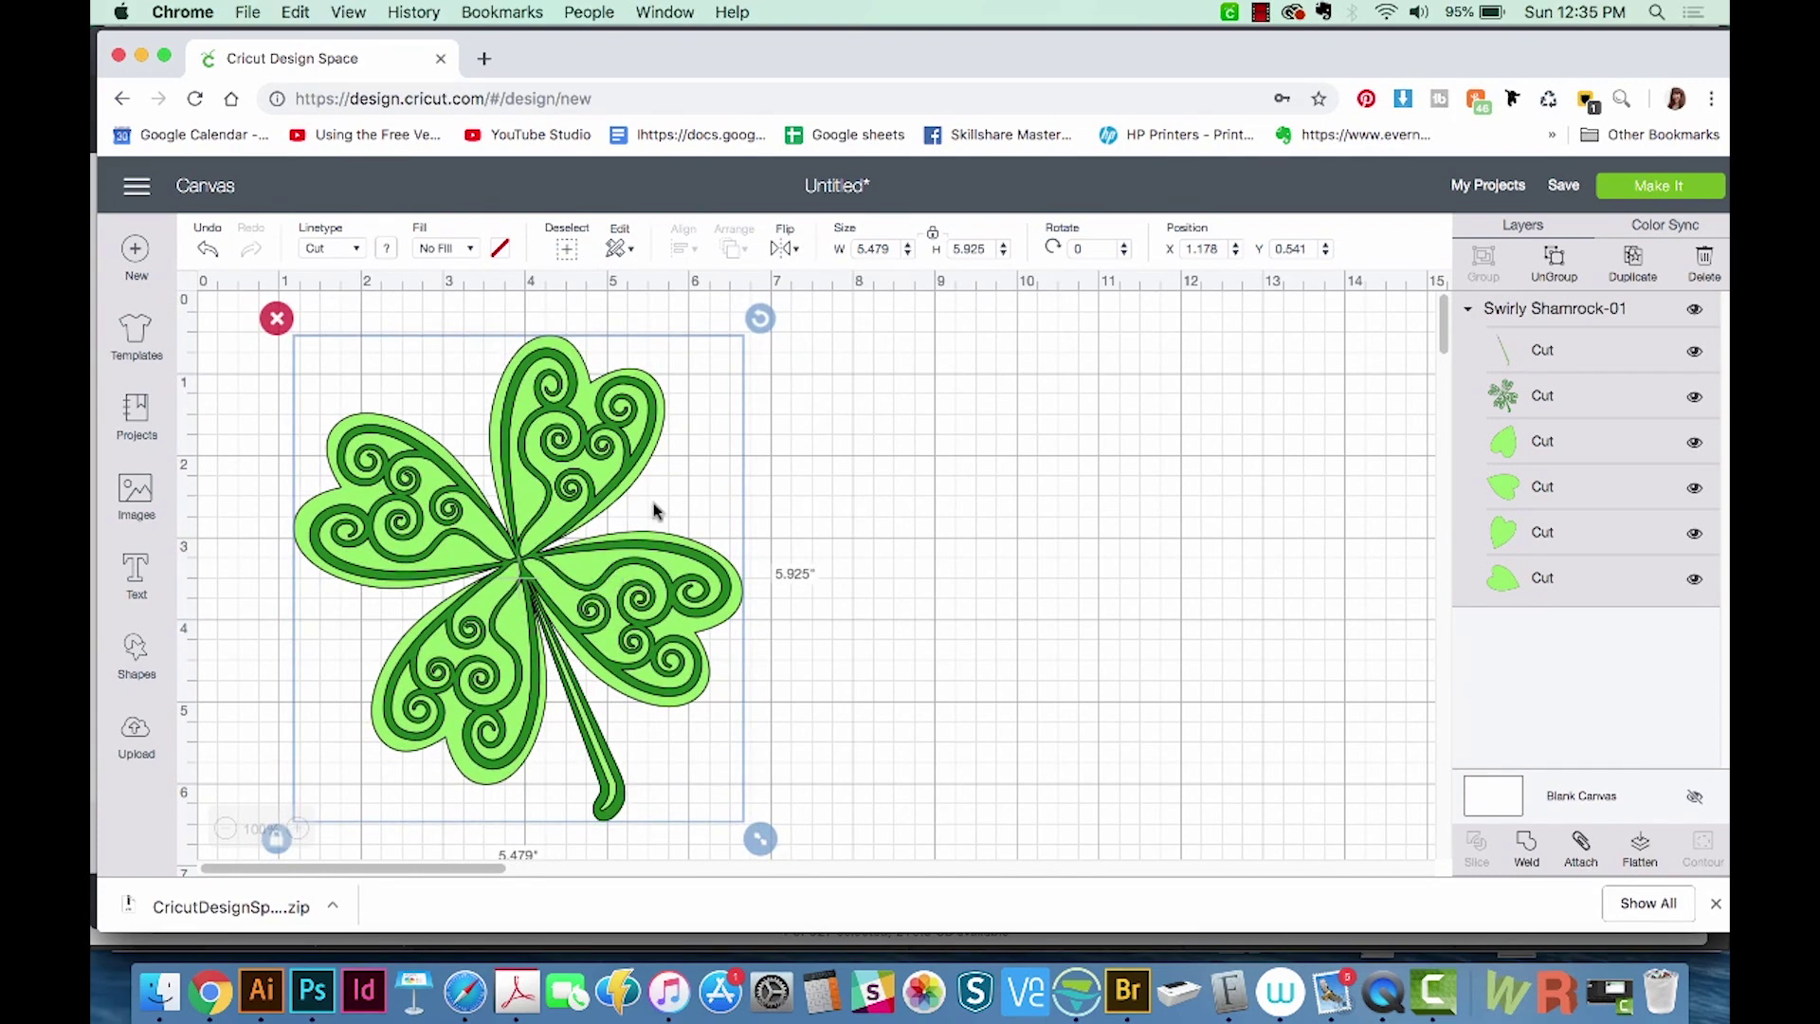
Rotate the shamrock group to 356.65° so it tilts slightly counter-clockwise
mouse_move(760, 334)
mouse_down()
mouse_move(839, 425)
mouse_move(725, 332)
mouse_up()
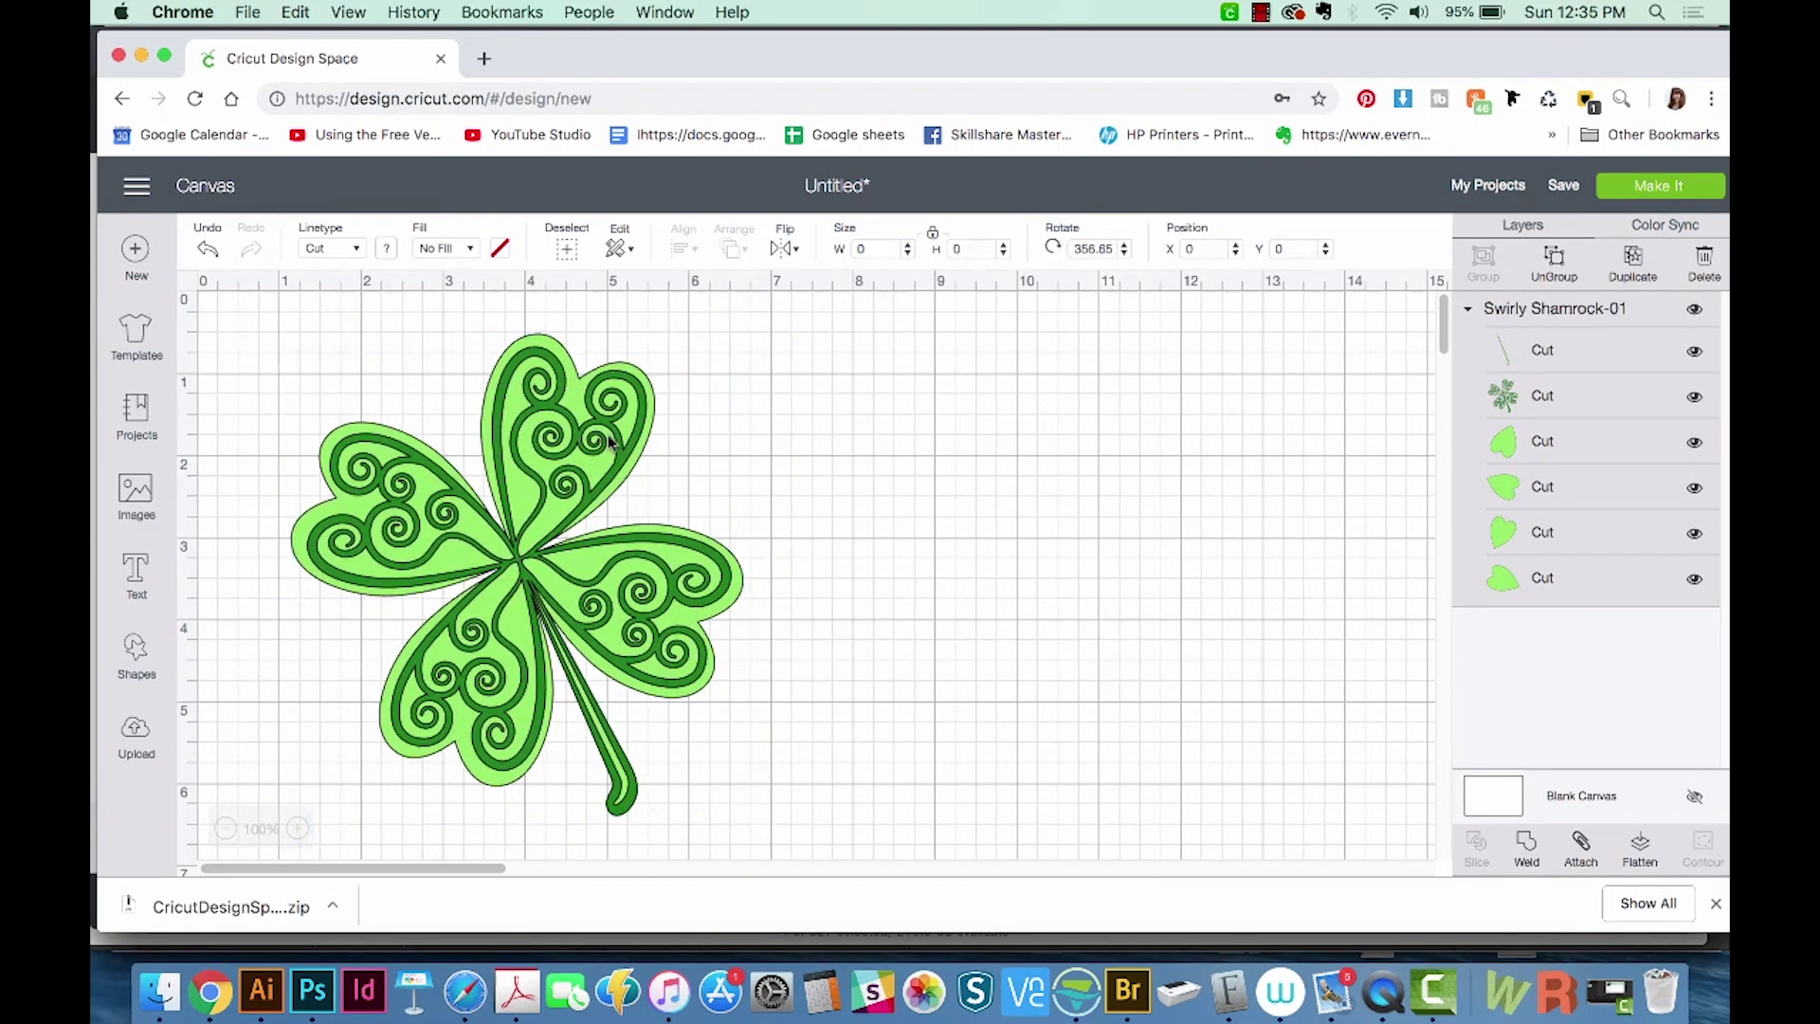